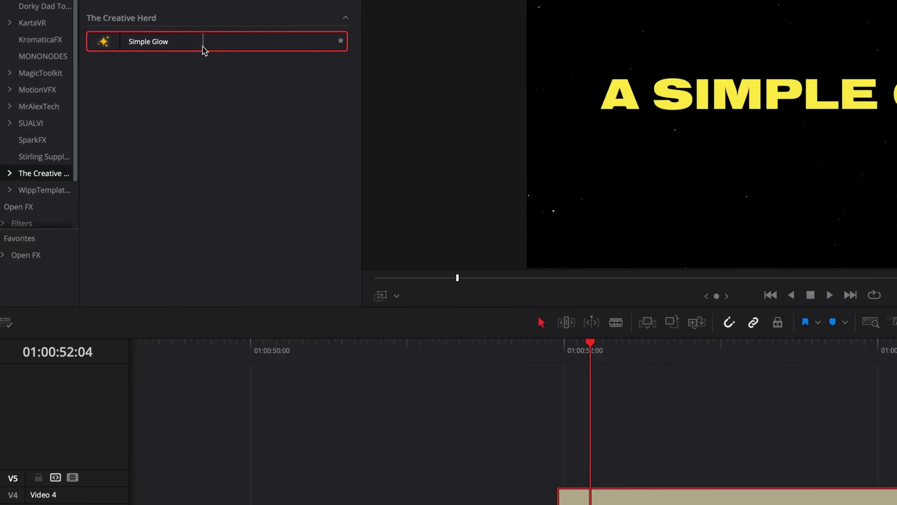
# Step: Drag The Creative Herd's Simple Glow onto the 'A SIMPLE GLOW' Text+ title clip
pyautogui.moveTo(203, 50); pyautogui.dragTo(276, 140)
pyautogui.moveTo(251, 86); pyautogui.dragTo(766, 500)
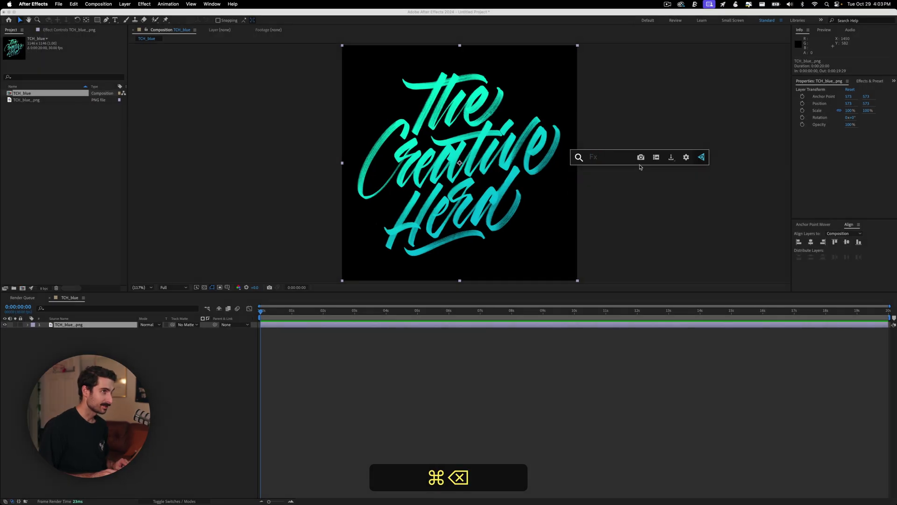
# Step: Apply Deep Glow to the logo with Radius 200 and Exposure 0.15
pyautogui.write('dee')
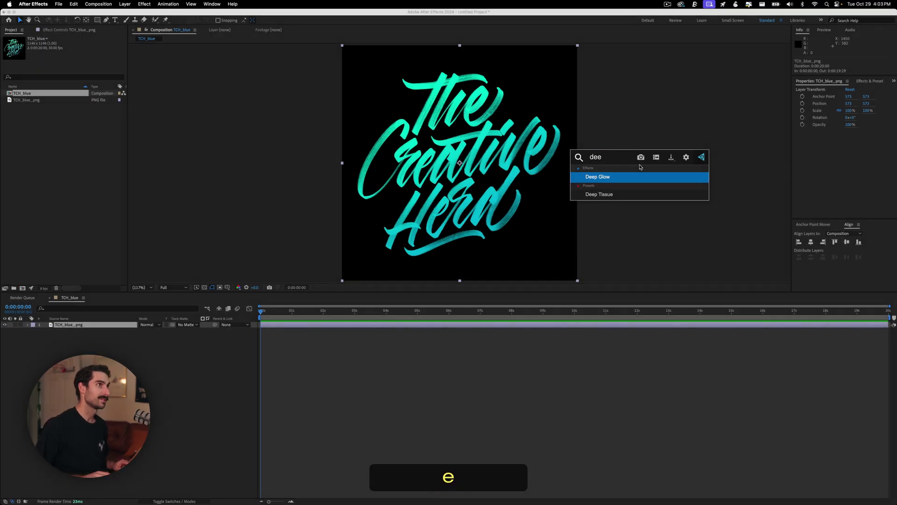
pyautogui.press('Return')
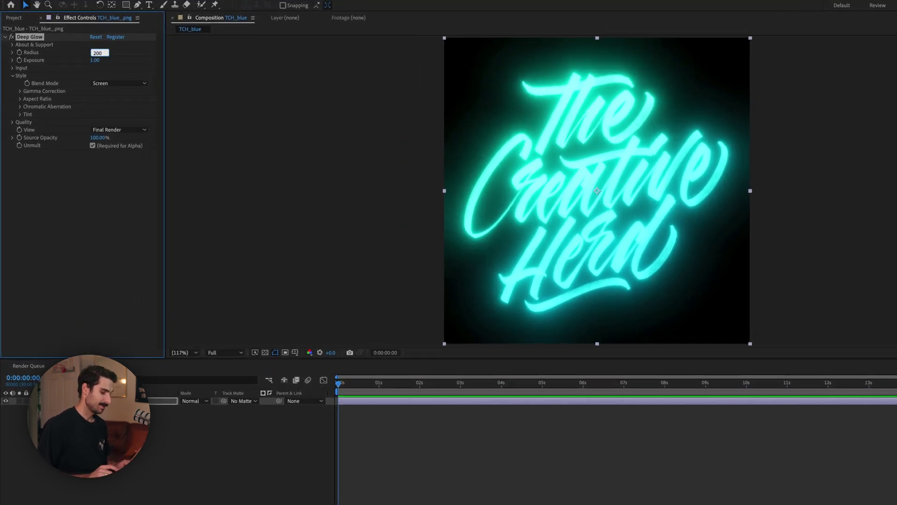
pyautogui.press('Tab')
pyautogui.write('.15')
pyautogui.press('Return')
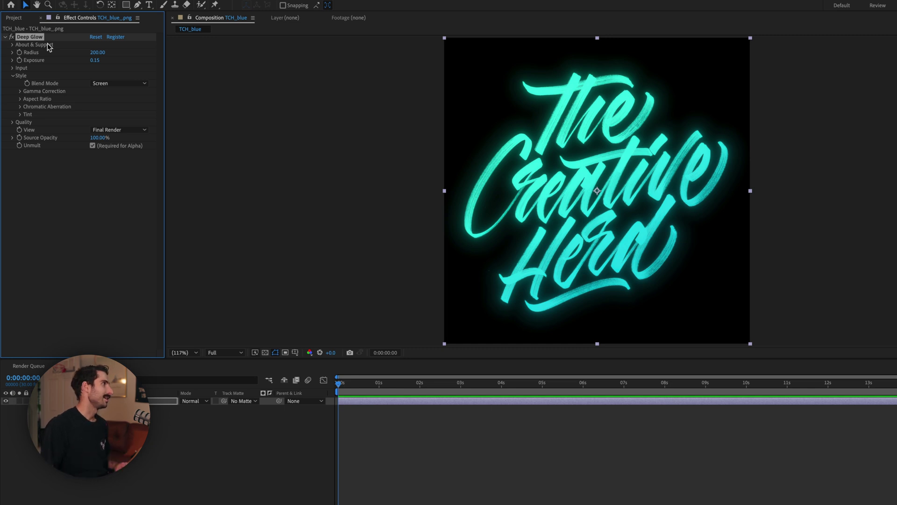
# Step: Enable Deep Glow's Chromatic Aberration, fit the composition in the viewer, then hide After Effects
pyautogui.click(20, 108)
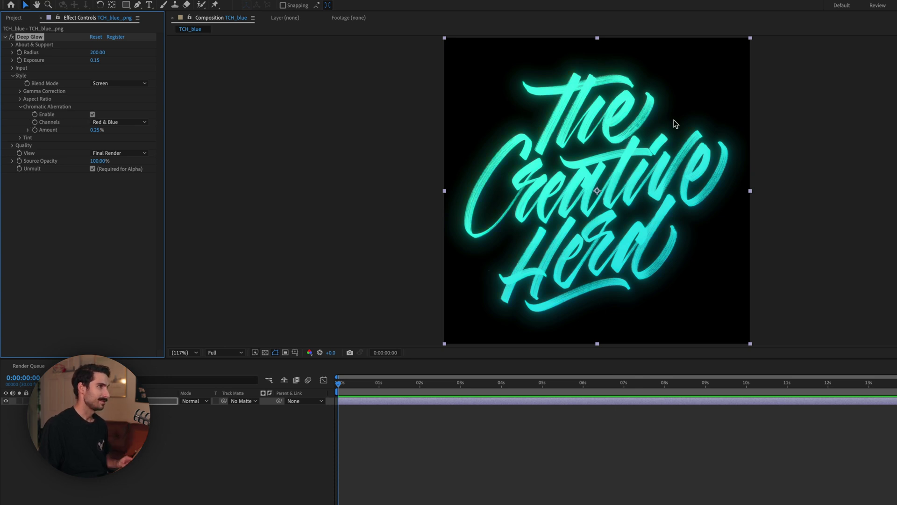
pyautogui.scroll(5, 675, 121)
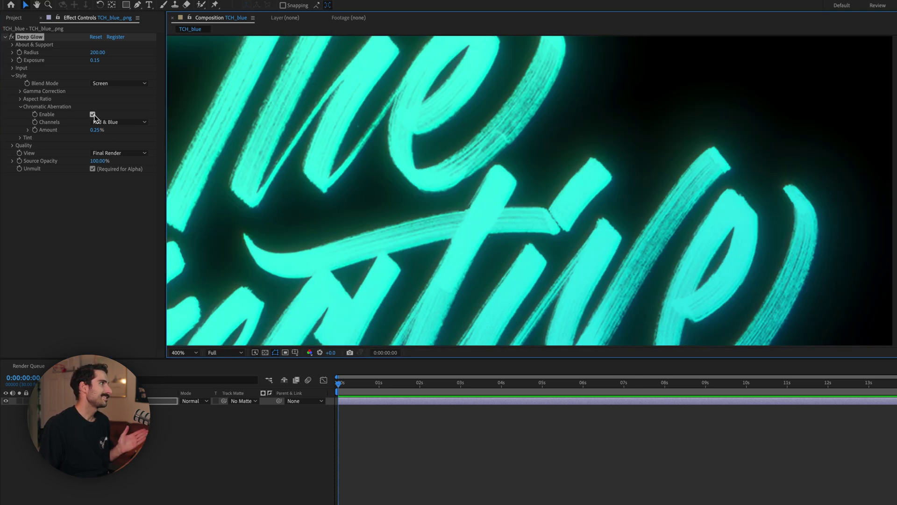
pyautogui.click(93, 115)
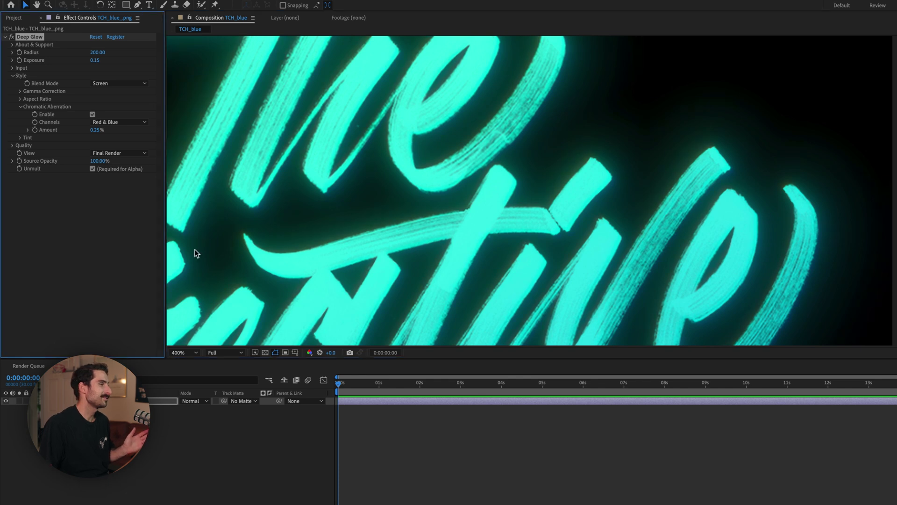
pyautogui.click(194, 353)
pyautogui.click(194, 364)
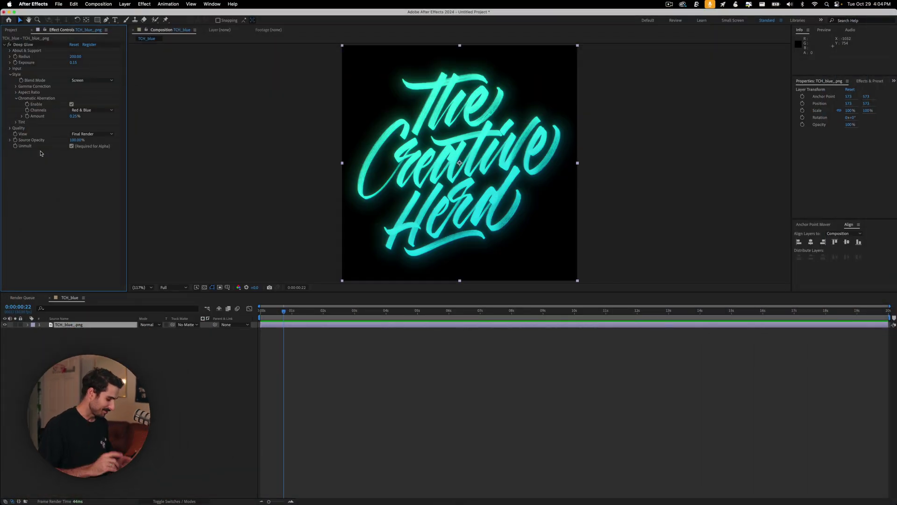
pyautogui.press('super+h')
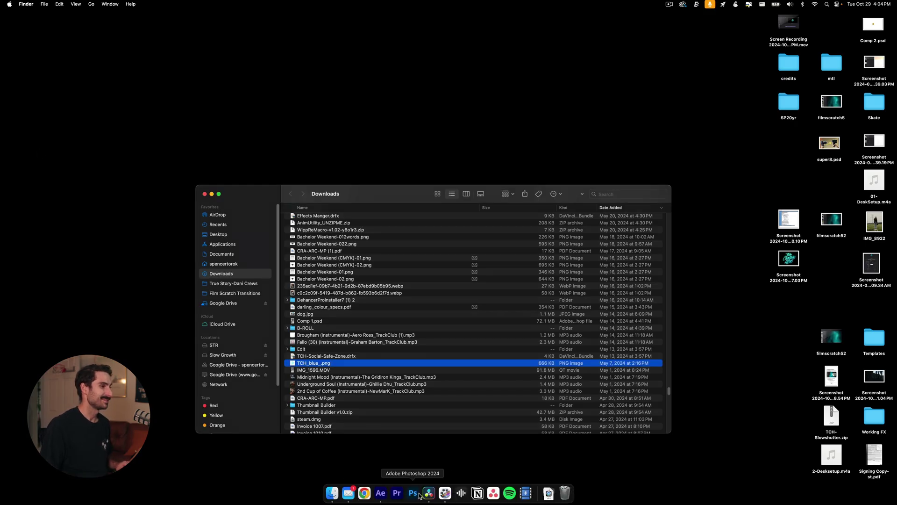
# Step: Back in Resolve, drop the Light Glow effect onto the TCH_blue_.png clip
pyautogui.click(428, 495)
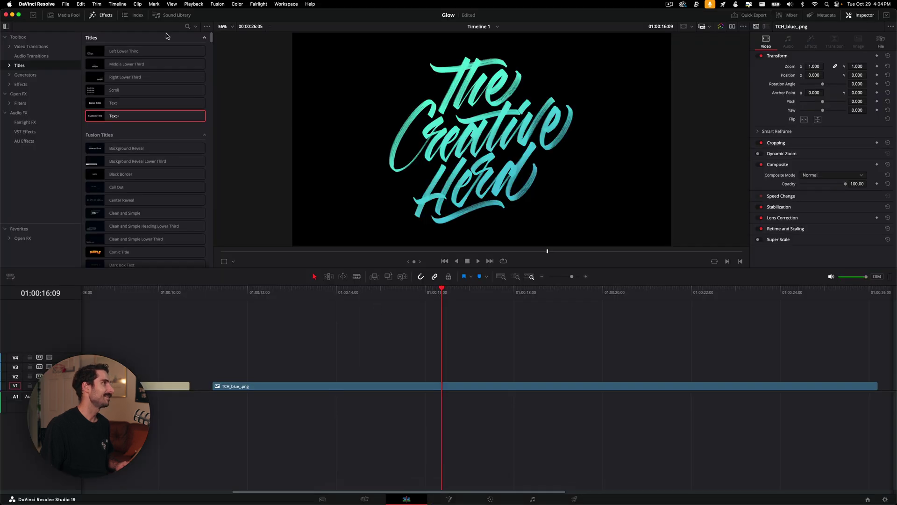
pyautogui.click(188, 26)
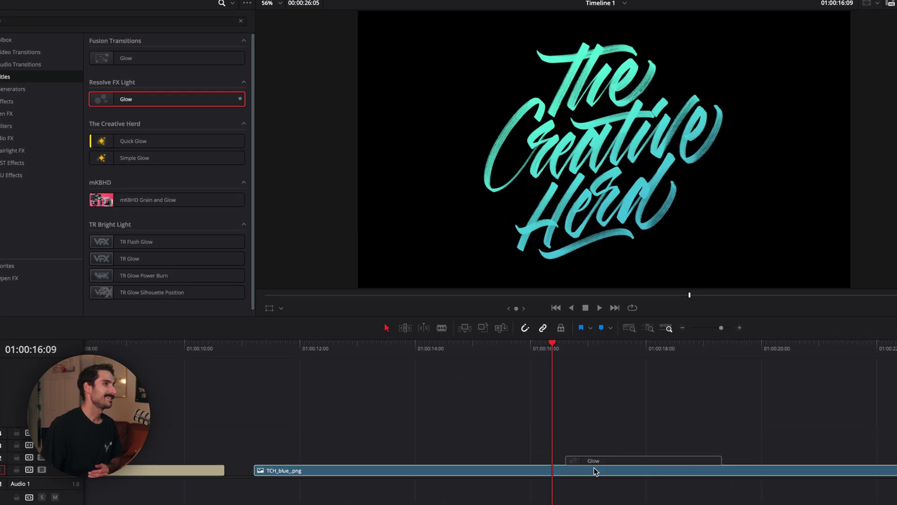
pyautogui.moveTo(474, 384); pyautogui.dragTo(475, 384)
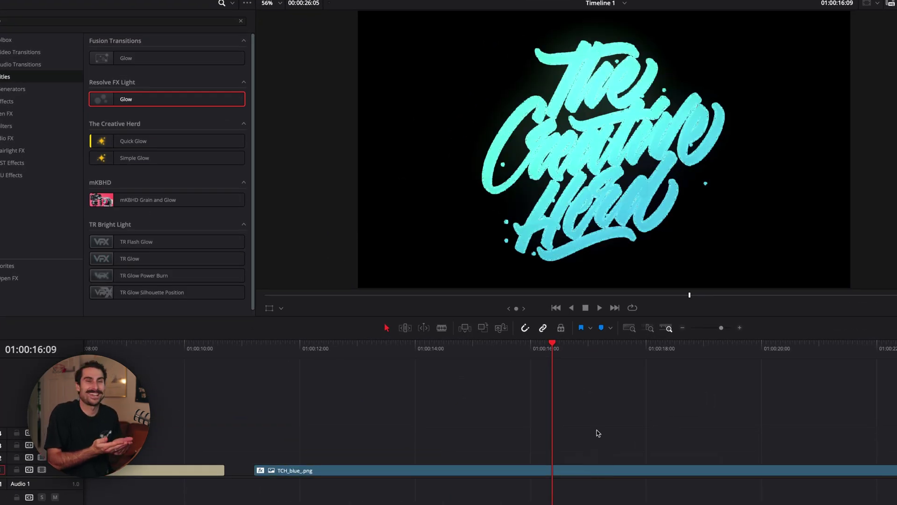
pyautogui.click(188, 356)
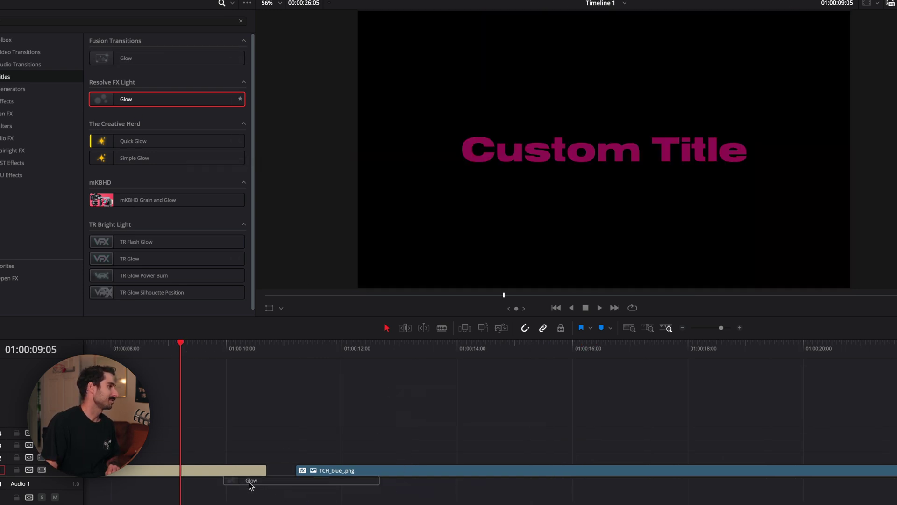
pyautogui.moveTo(234, 469)
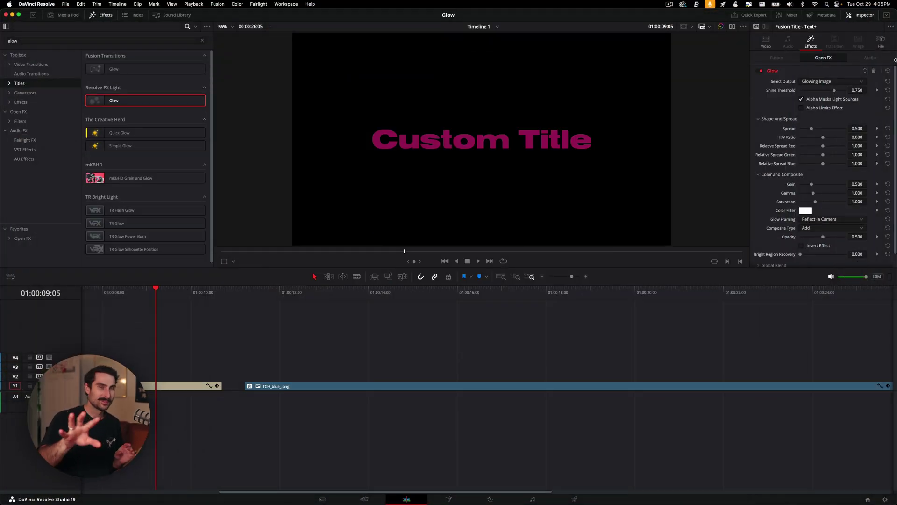
# Step: Delete the Glow from the TCH_blue_.png clip and duplicate the clip onto V2
pyautogui.click(357, 295)
pyautogui.click(379, 387)
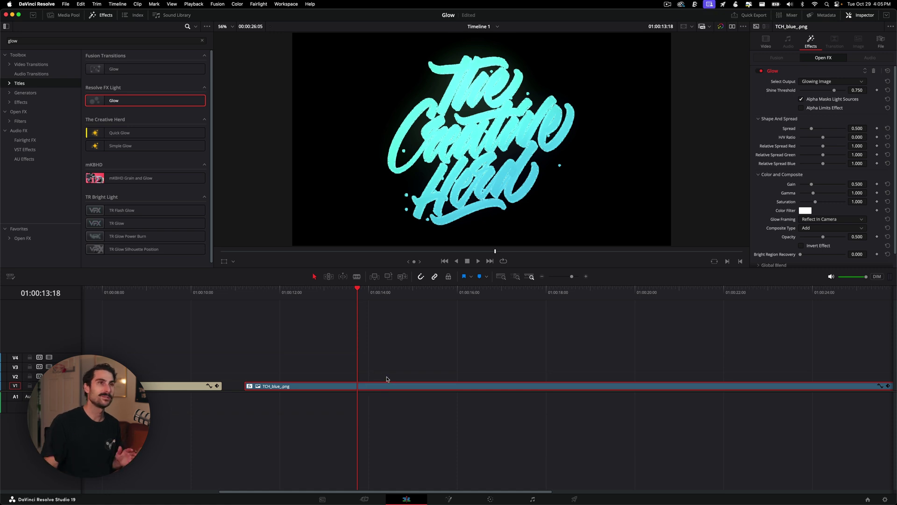
pyautogui.click(874, 71)
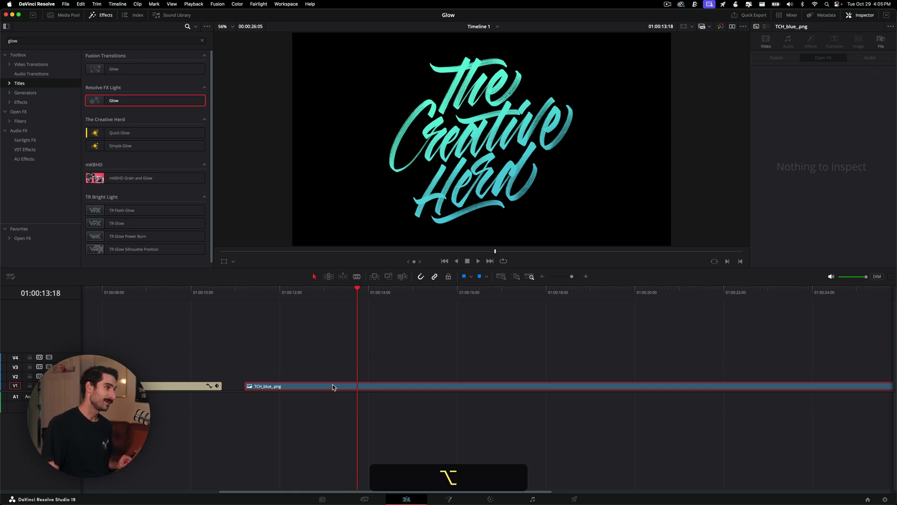
pyautogui.moveTo(334, 384); pyautogui.dragTo(332, 381)
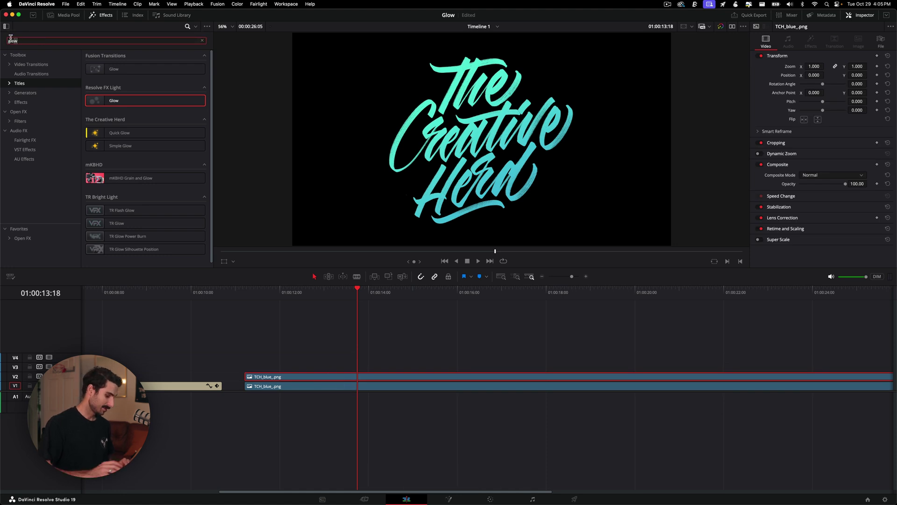
# Step: Search 'gau' and drop Gaussian Blur onto the stacked TCH_blue_.png clips
pyautogui.press('super+a')
pyautogui.write('gau')
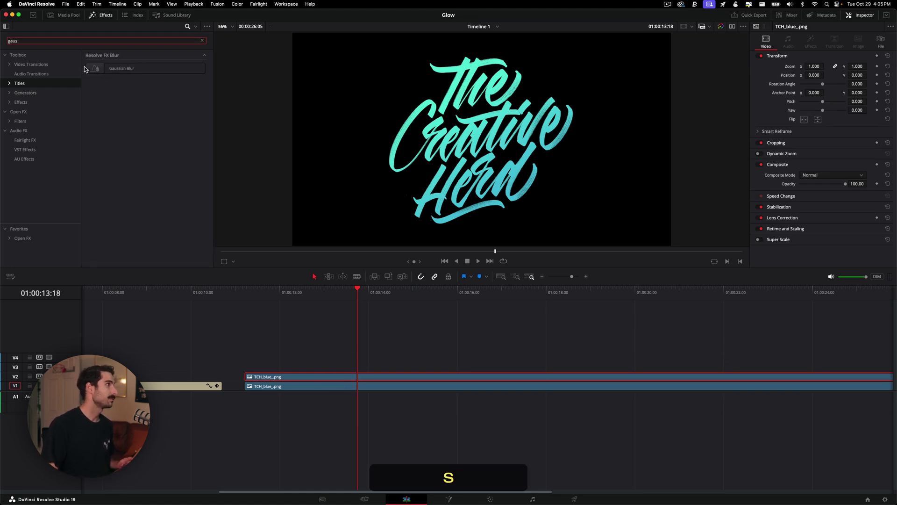
pyautogui.moveTo(86, 68); pyautogui.dragTo(327, 386)
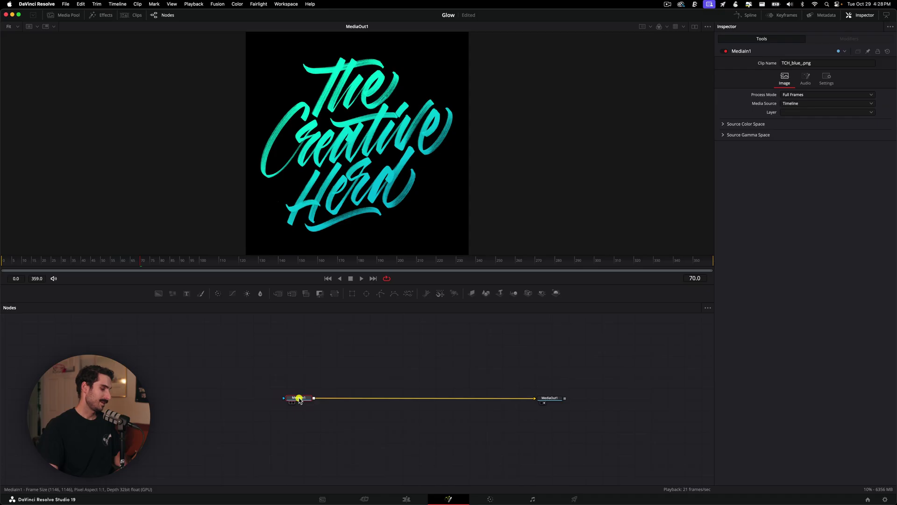
# Step: Insert a Glow node after MediaIn1, reset strength to 0.8 and set Glow Size to 38
pyautogui.press('shift')
pyautogui.hotkey('shift', 'space')
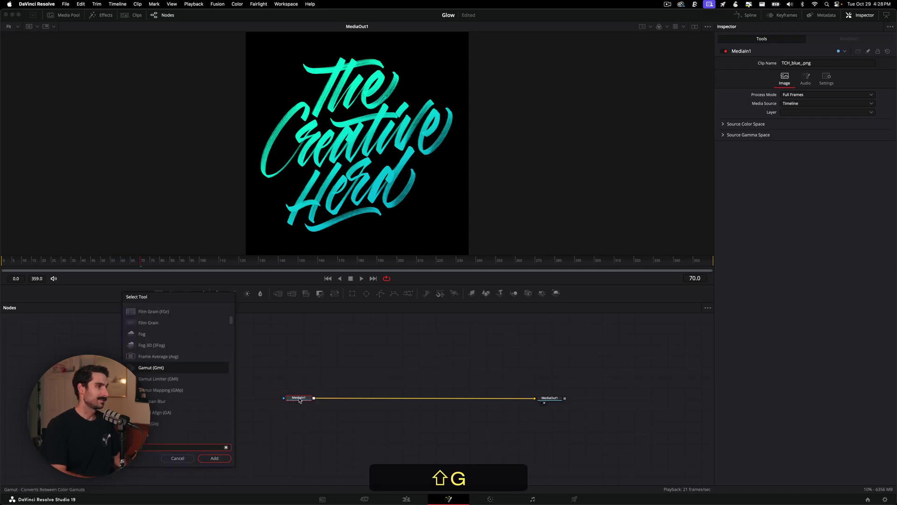
pyautogui.write('w')
pyautogui.press('cmd+a')
pyautogui.write('glow')
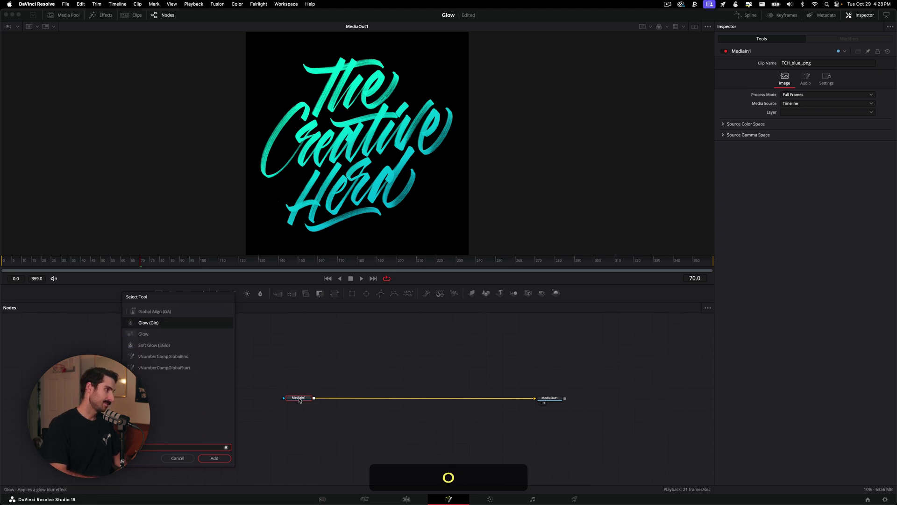
pyautogui.press('Return')
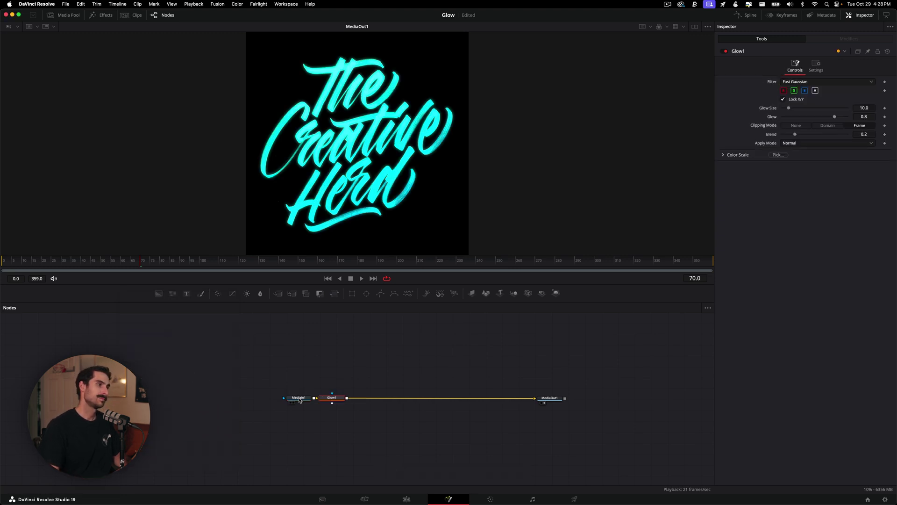
pyautogui.moveTo(332, 399); pyautogui.dragTo(401, 402)
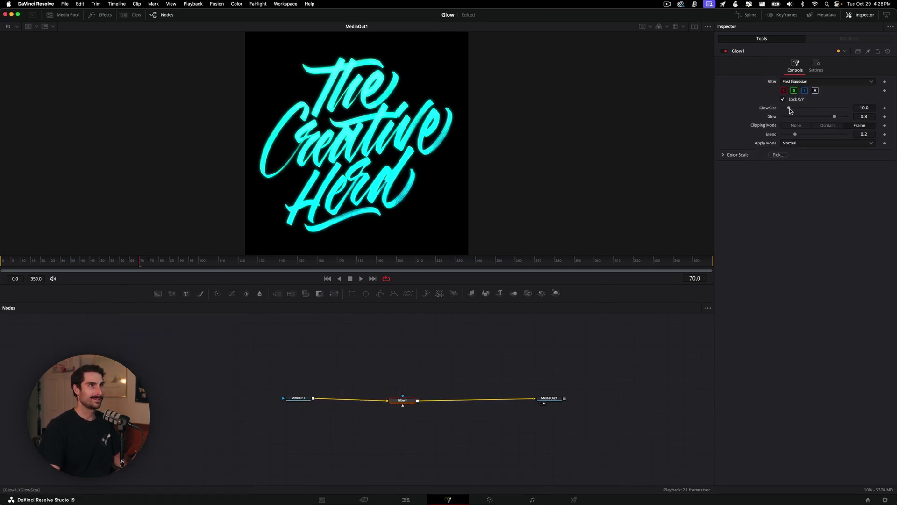
pyautogui.moveTo(789, 108); pyautogui.dragTo(812, 93)
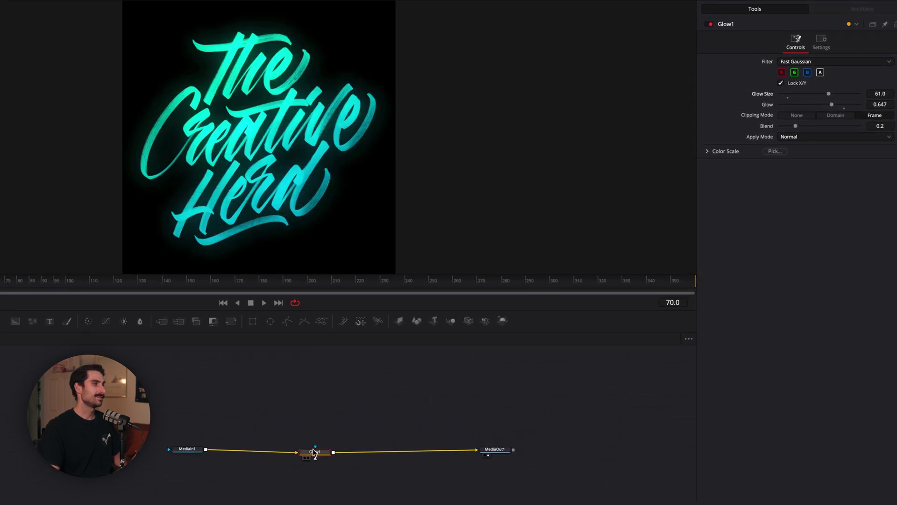
pyautogui.moveTo(314, 451); pyautogui.dragTo(315, 449)
pyautogui.doubleClick(770, 104)
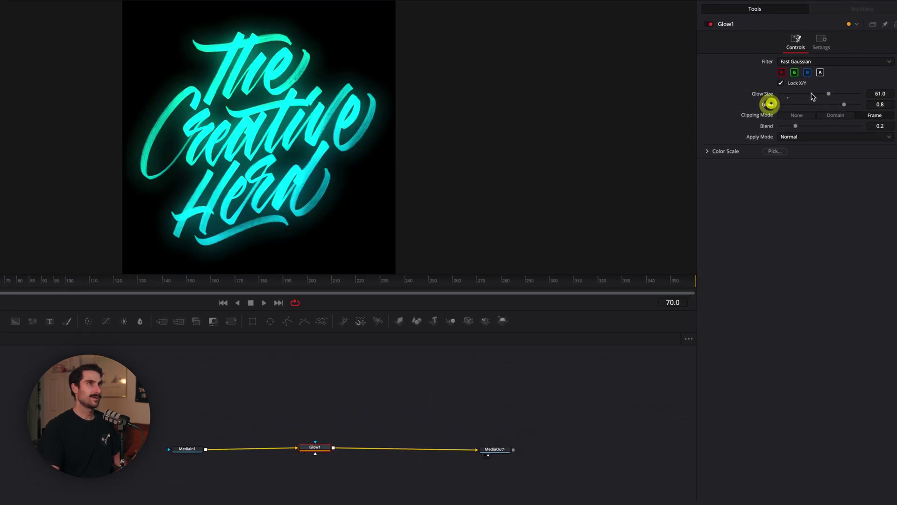
pyautogui.moveTo(822, 95); pyautogui.dragTo(809, 96)
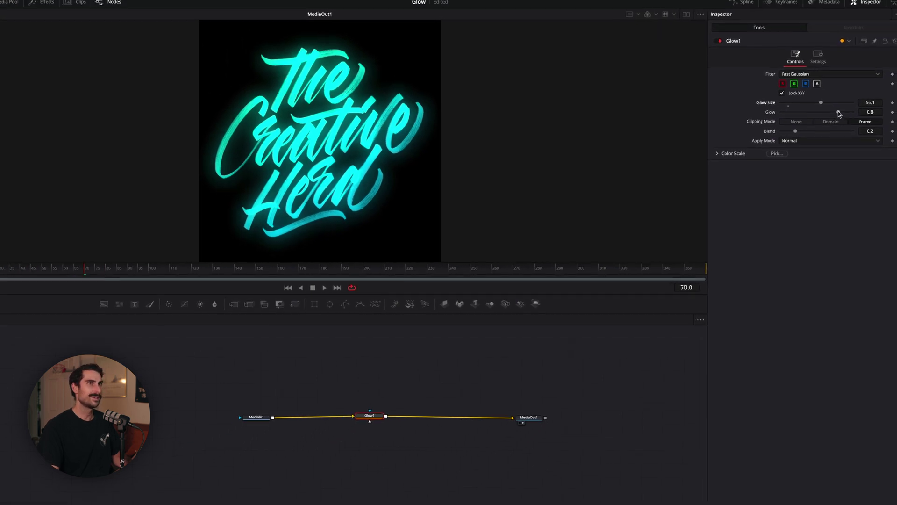
# Step: Replace Glow1 with a new Glow node and raise its Spread to about 0.97
pyautogui.press('BackSpace')
pyautogui.press('BackSpace')
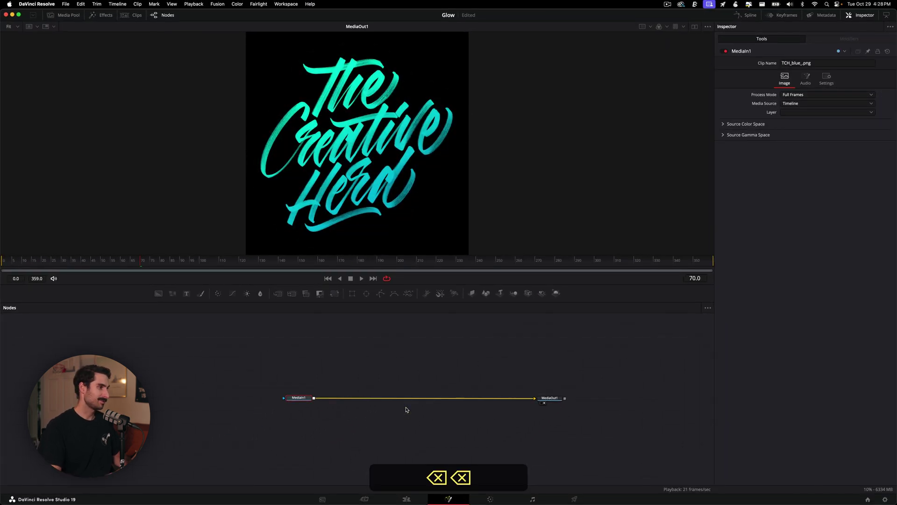
pyautogui.hotkey('shift', 'space')
pyautogui.write('glow')
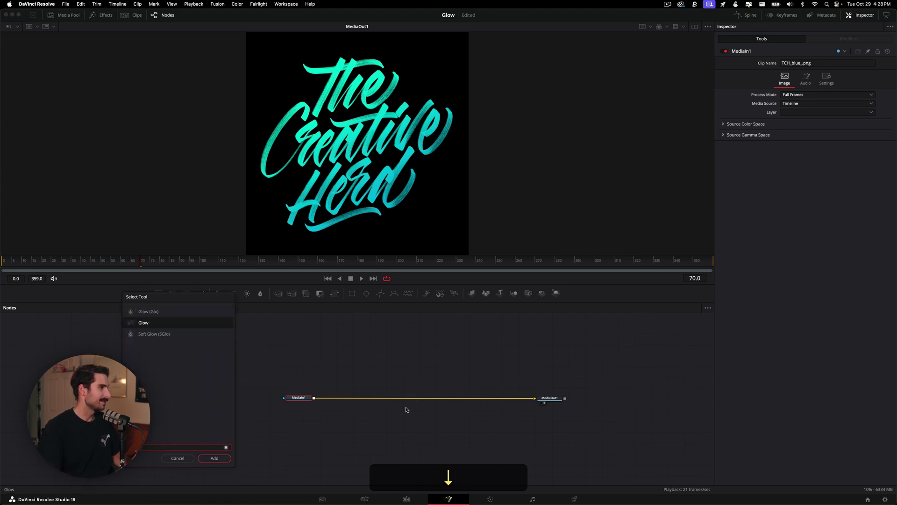
pyautogui.press('Return')
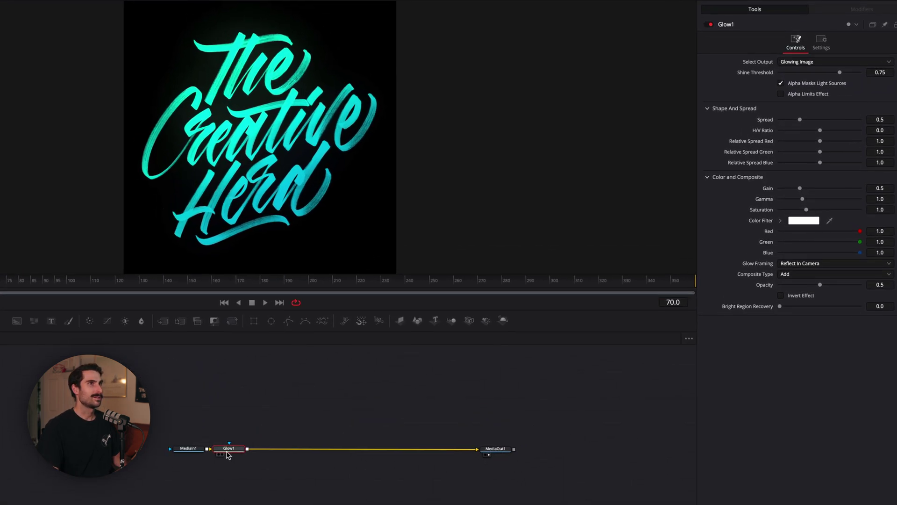
pyautogui.moveTo(800, 122); pyautogui.dragTo(816, 123)
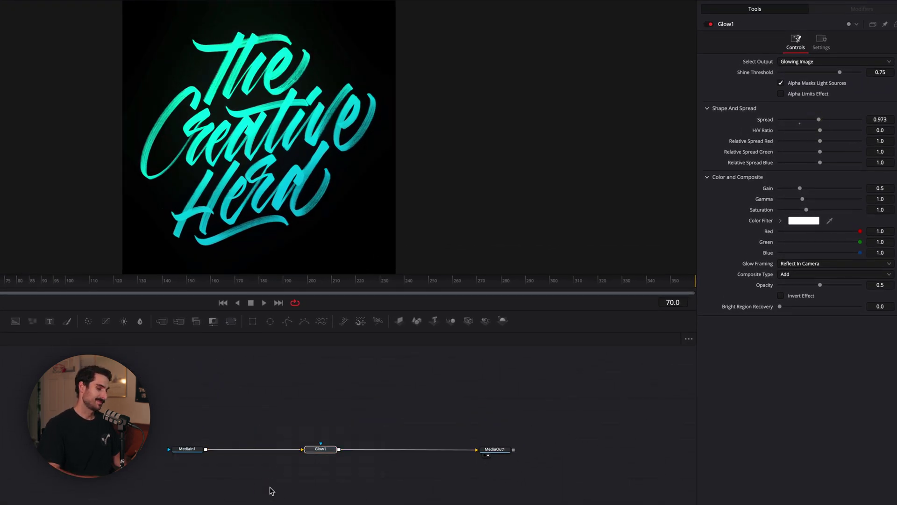
# Step: Swap the Glow for a Soft Glow node and raise its Threshold to dim it
pyautogui.press('BackSpace')
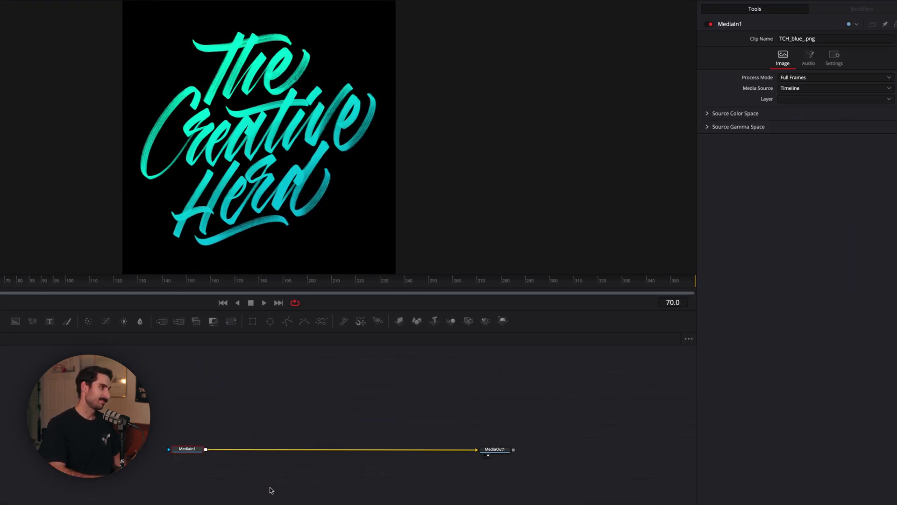
pyautogui.hotkey('shift', 'space')
pyautogui.write('glow')
pyautogui.press('Down')
pyautogui.press('Down')
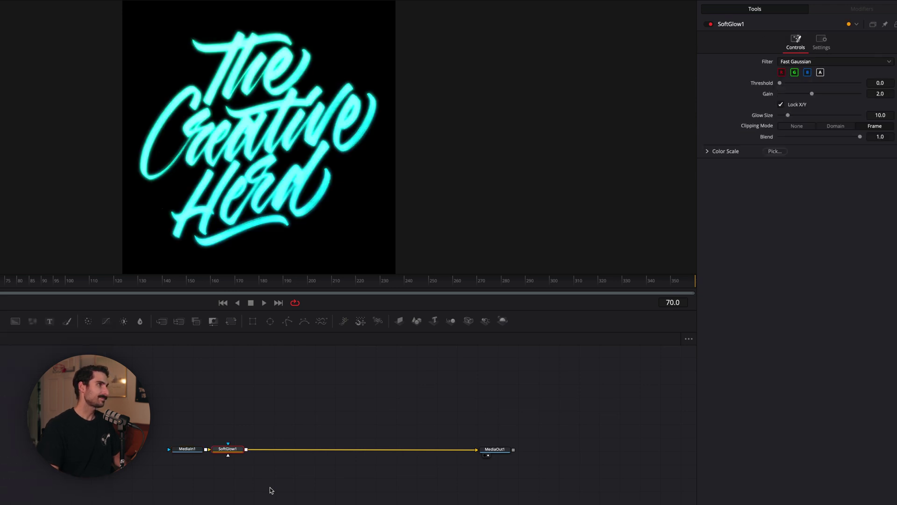
pyautogui.moveTo(246, 451); pyautogui.dragTo(346, 451)
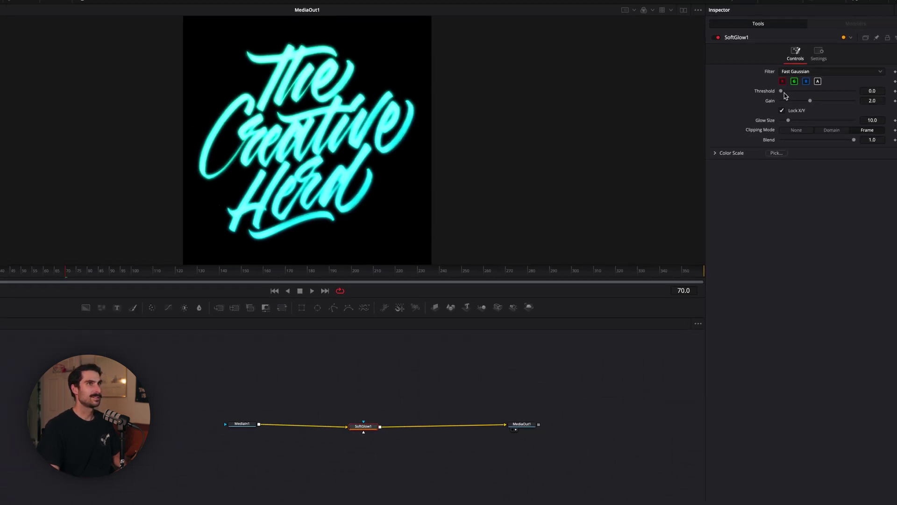
pyautogui.click(781, 82)
pyautogui.moveTo(785, 101); pyautogui.dragTo(805, 111)
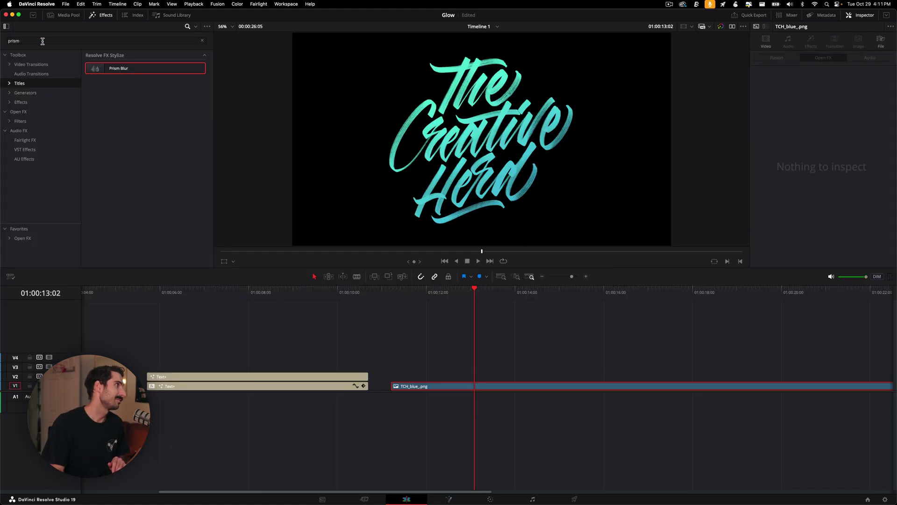
# Step: Search 'glow' and apply Simple Glow to the TCH_blue_.png clip
pyautogui.doubleClick(42, 41)
pyautogui.write('glow')
pyautogui.moveTo(116, 145); pyautogui.dragTo(533, 342)
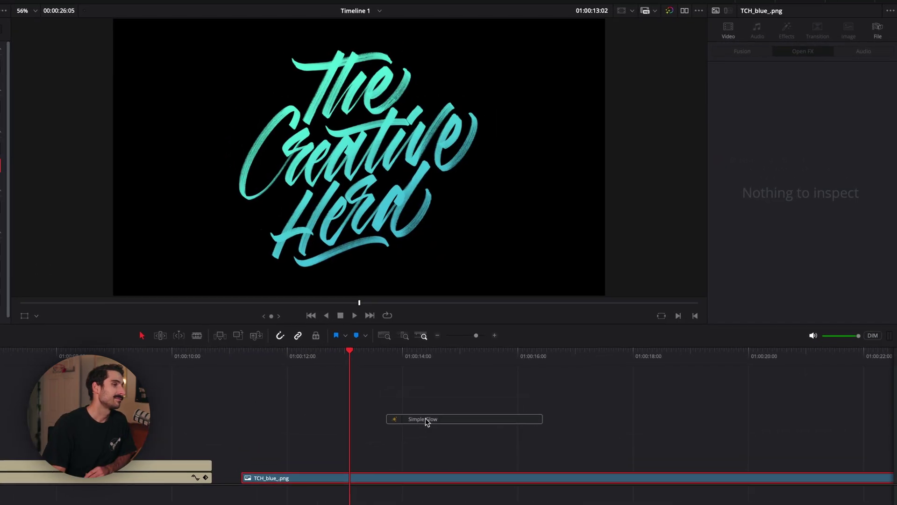
pyautogui.moveTo(425, 420); pyautogui.dragTo(425, 475)
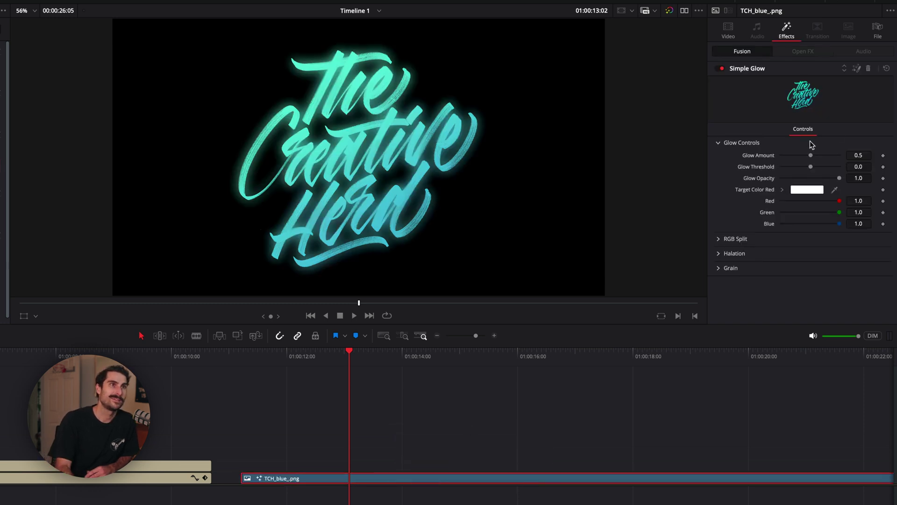
# Step: Expand RGB Split, lower glow Strength to 0.258 and Glow Opacity to 0.6
pyautogui.click(719, 240)
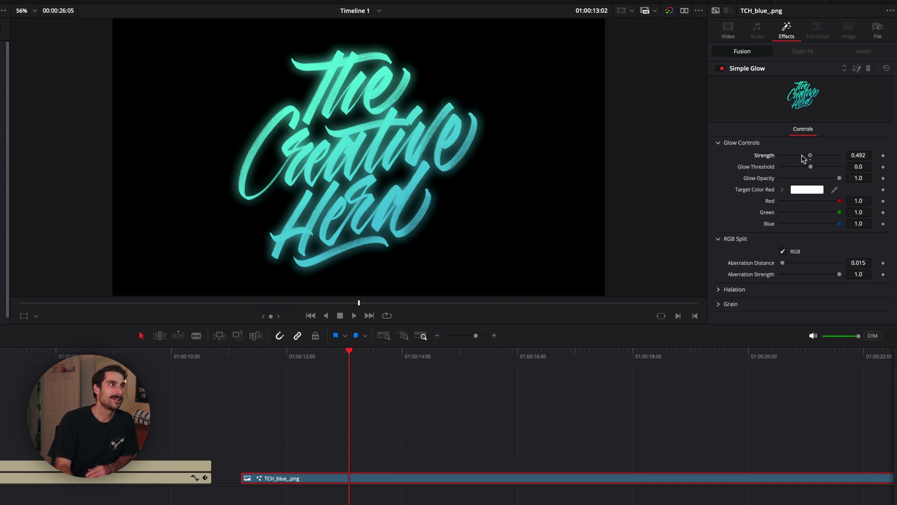
pyautogui.moveTo(803, 156); pyautogui.dragTo(797, 155)
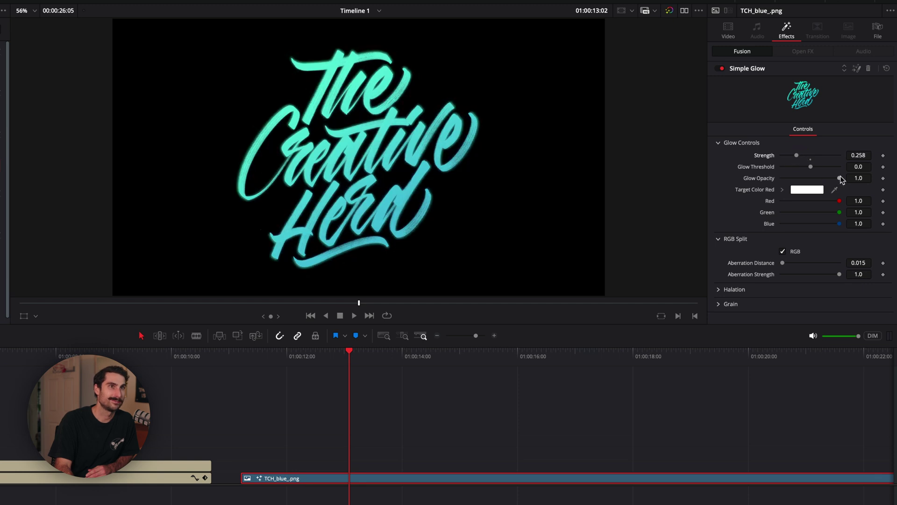
pyautogui.moveTo(840, 179); pyautogui.dragTo(818, 181)
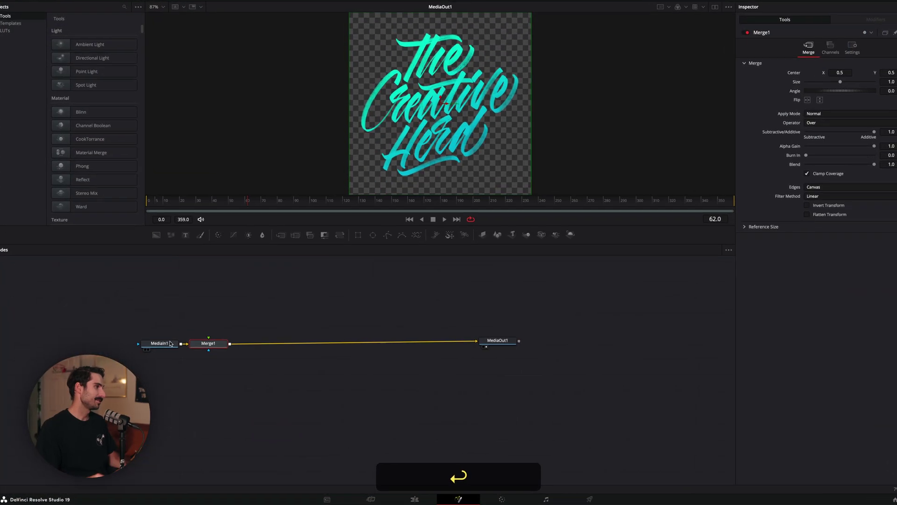
# Step: Position Merge1 between MediaIn1 and MediaOut1 in the Fusion node graph
pyautogui.moveTo(221, 349); pyautogui.dragTo(394, 349)
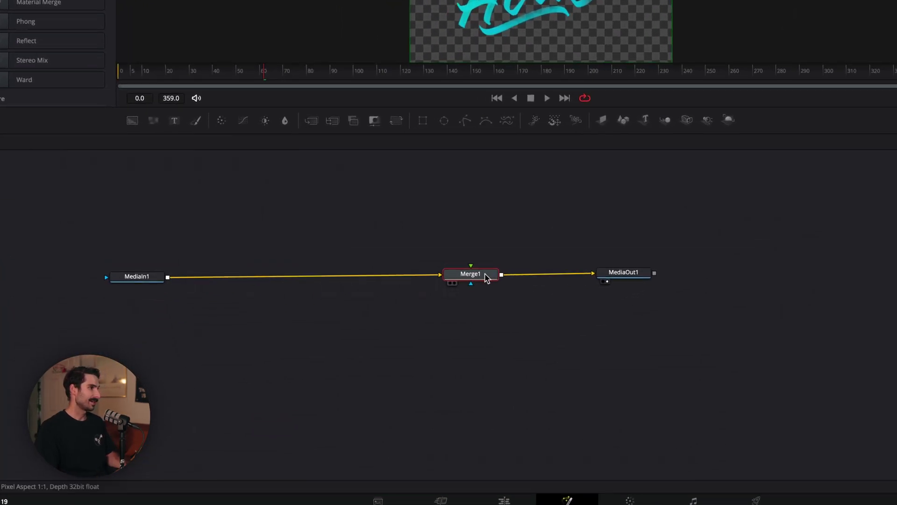
pyautogui.moveTo(486, 278); pyautogui.dragTo(471, 282)
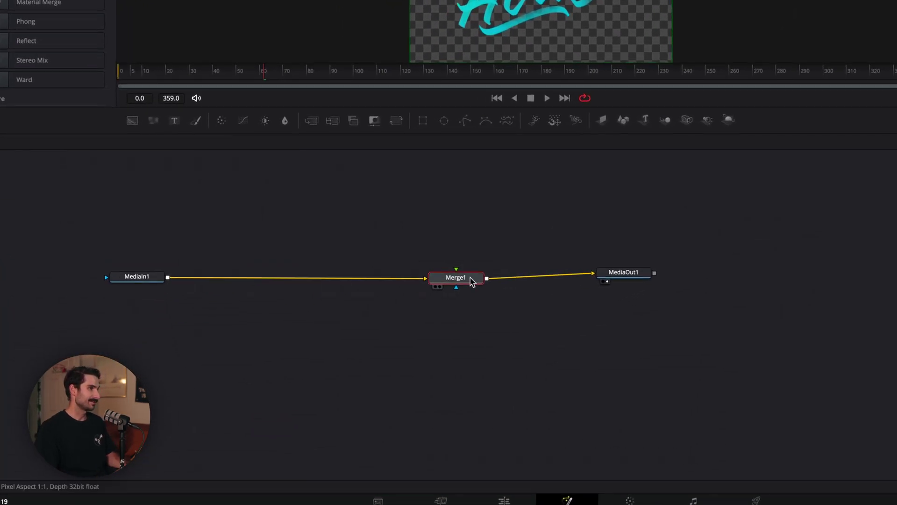
pyautogui.moveTo(123, 283); pyautogui.dragTo(104, 283)
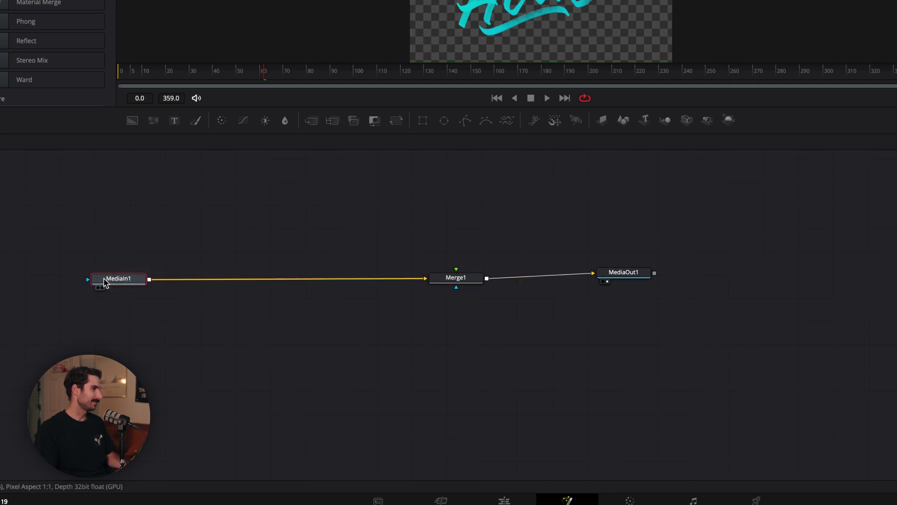
# Step: Paste a linked instance of MediaIn1 and connect it beneath Merge1
pyautogui.press('super+c')
pyautogui.click(311, 374)
pyautogui.rightClick(315, 371)
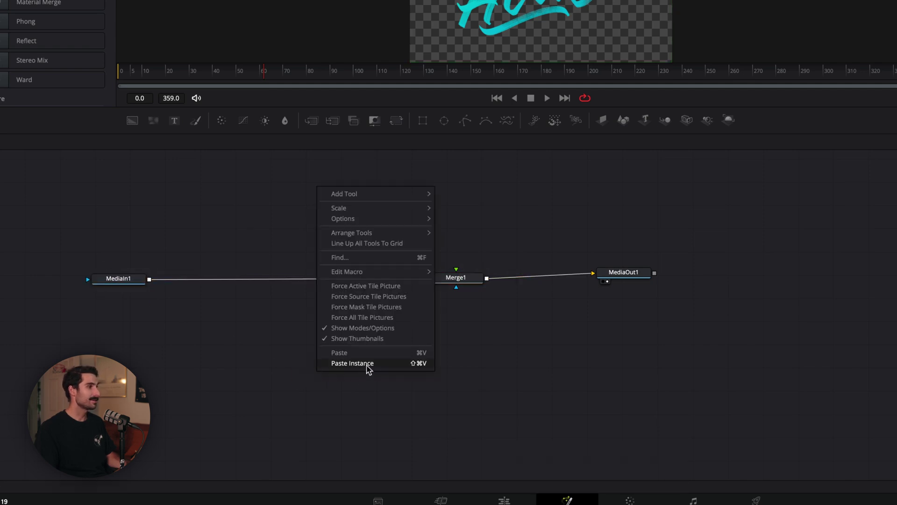
pyautogui.click(368, 363)
pyautogui.moveTo(309, 373); pyautogui.dragTo(476, 283)
# Step: Add a Blur node after MediaIn1 on the link to Merge1
pyautogui.moveTo(142, 283); pyautogui.dragTo(134, 281)
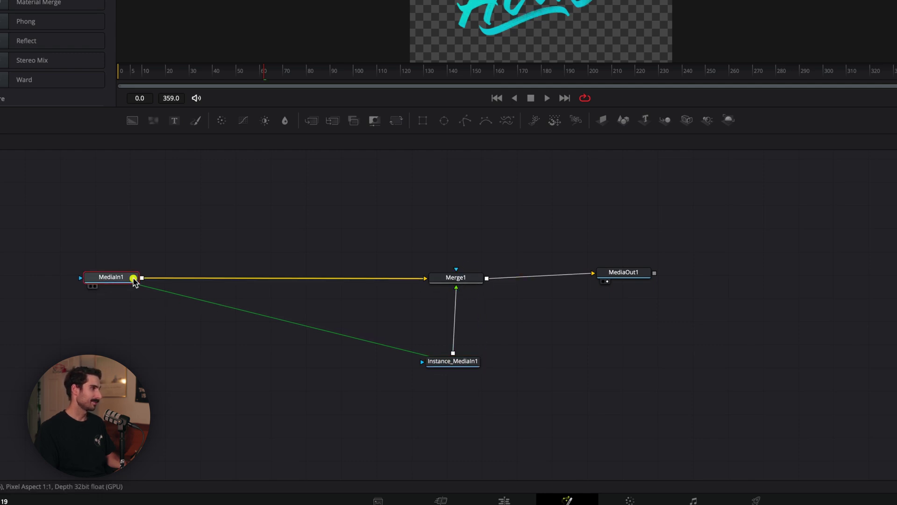
pyautogui.hotkey('shift', 'space')
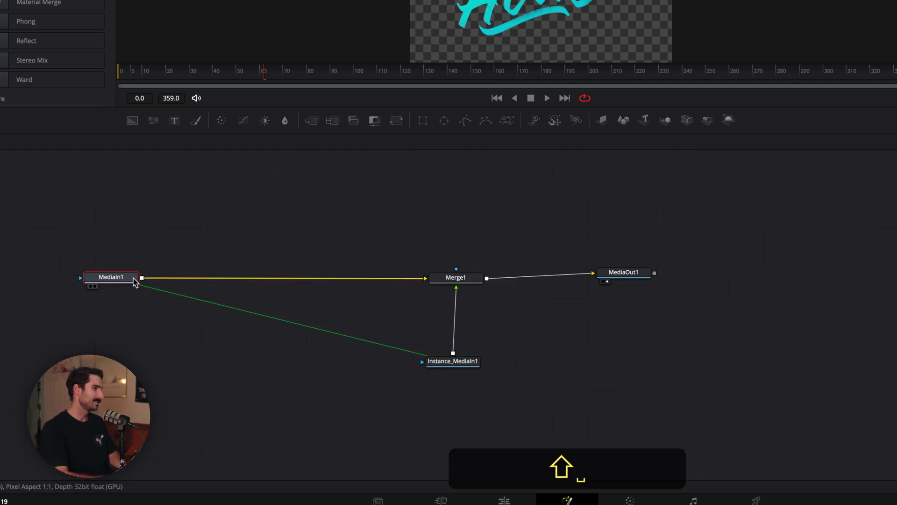
pyautogui.write('G')
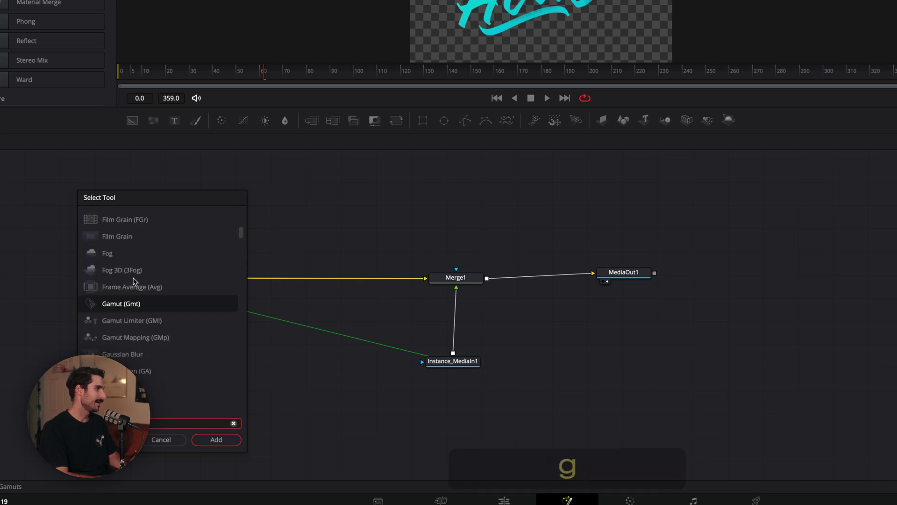
pyautogui.write('ai')
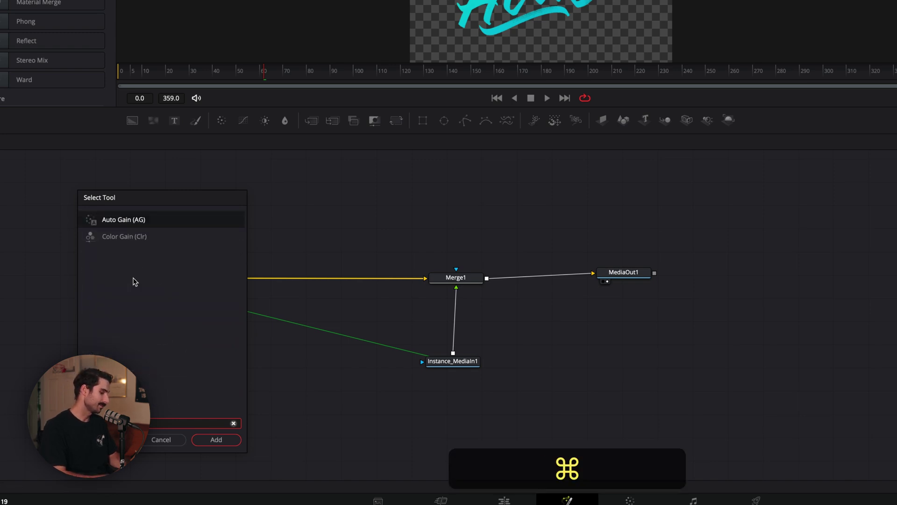
pyautogui.press('super+BackSpace')
pyautogui.write('blur')
pyautogui.press('Return')
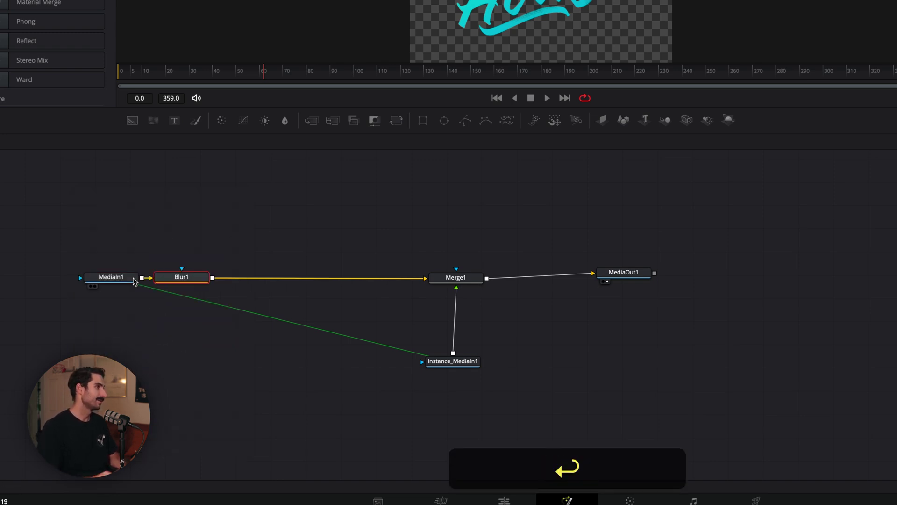
pyautogui.moveTo(207, 276); pyautogui.dragTo(266, 282)
# Step: View Blur1, enlarge the viewer and push Blur Size up to 40
pyautogui.press('2')
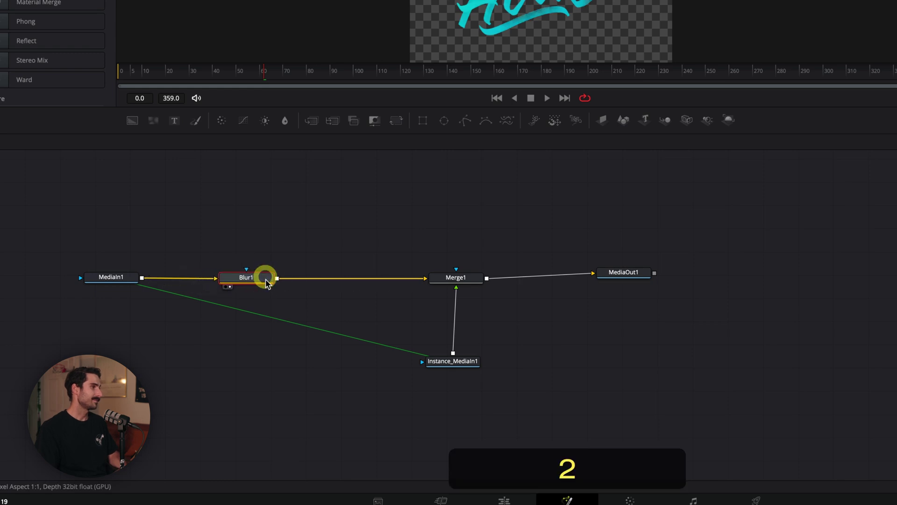
pyautogui.moveTo(457, 104); pyautogui.dragTo(447, 180)
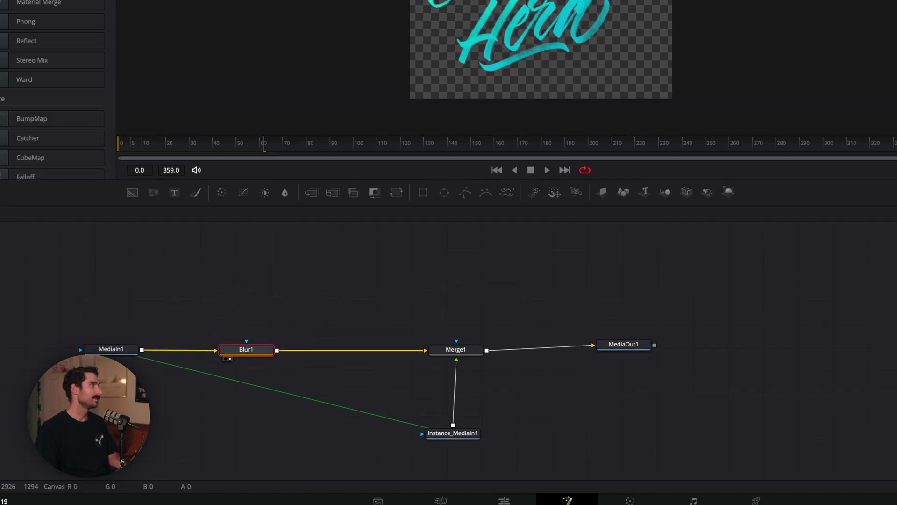
pyautogui.moveTo(896, 0); pyautogui.dragTo(896, 0)
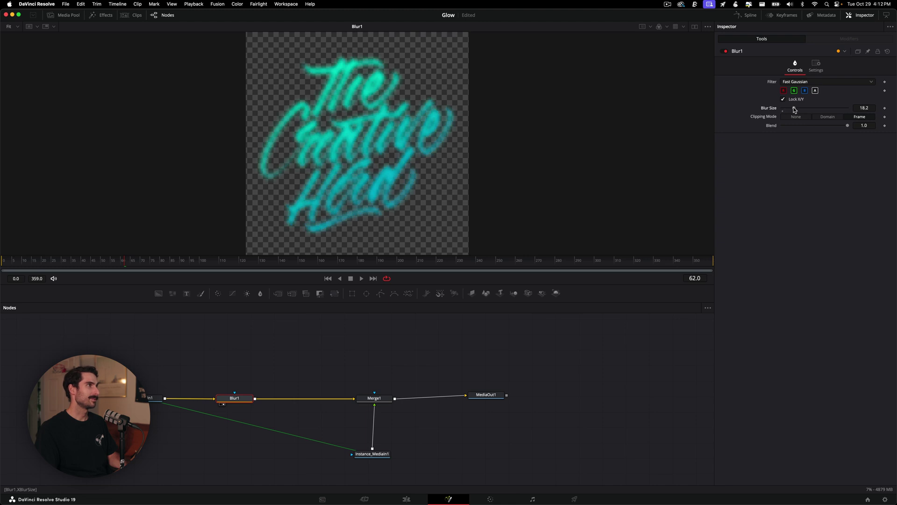
pyautogui.moveTo(795, 109); pyautogui.dragTo(798, 109)
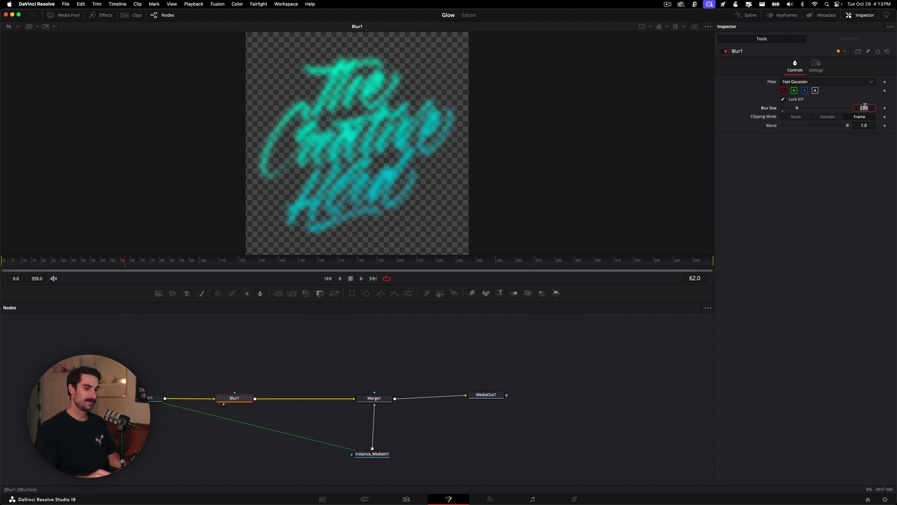
pyautogui.press('Return')
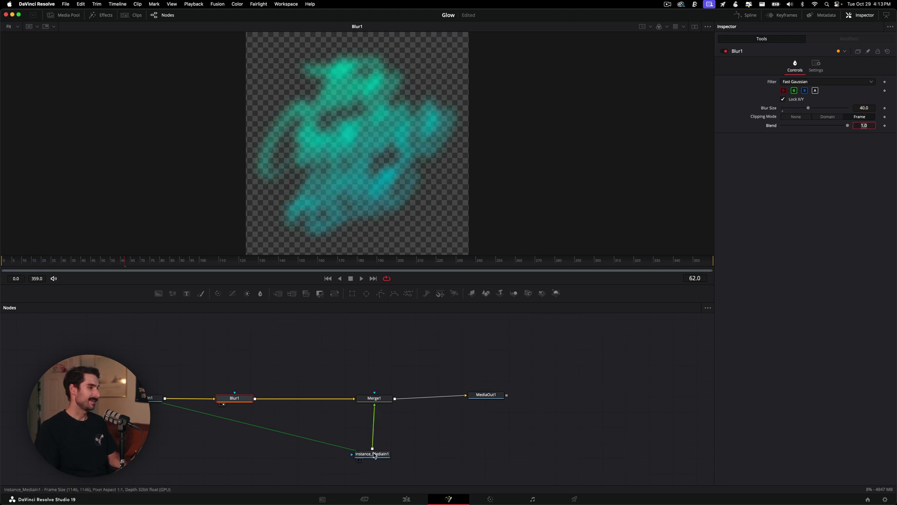
# Step: View the Merge1 result and set Blur1's Blur Size to 20
pyautogui.moveTo(375, 458); pyautogui.dragTo(379, 459)
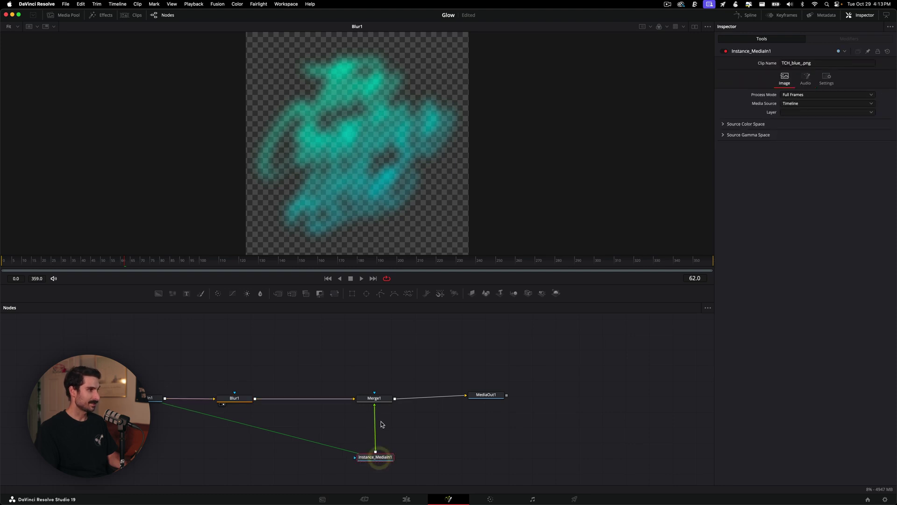
pyautogui.click(378, 400)
pyautogui.press('2')
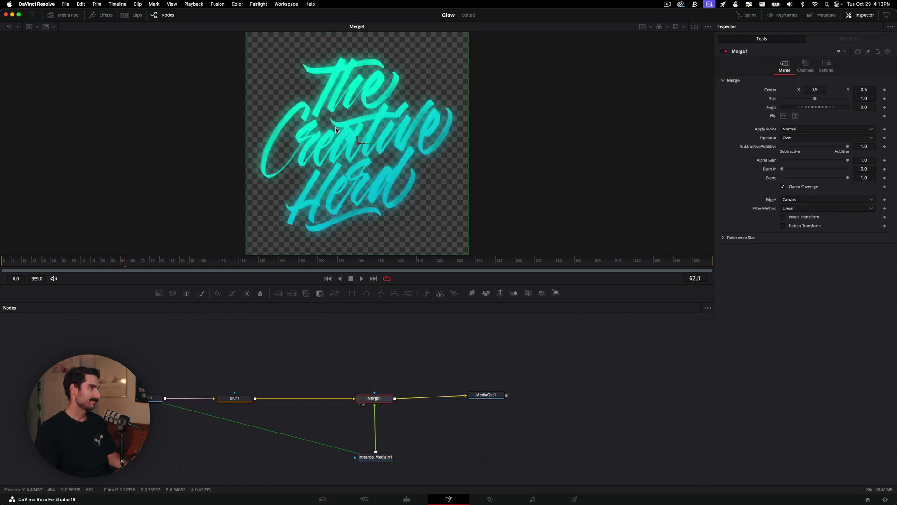
pyautogui.click(234, 397)
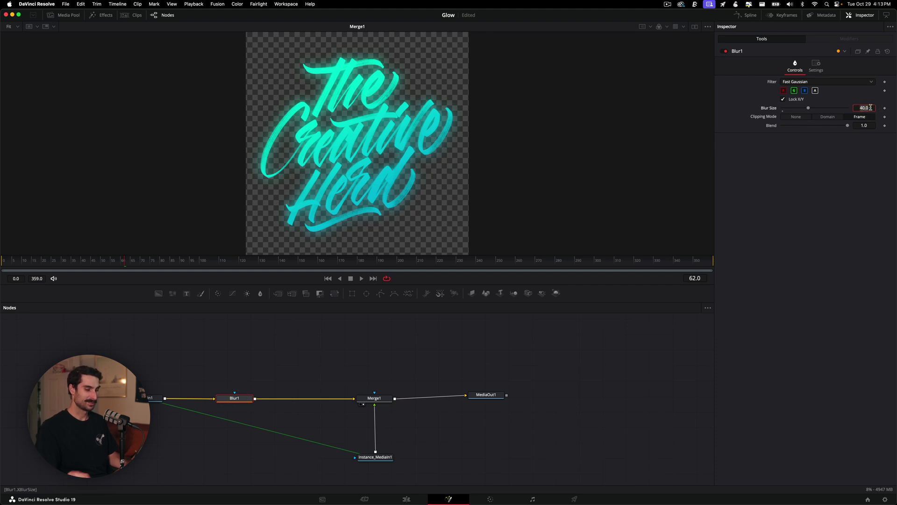
pyautogui.write('20')
pyautogui.press('Return')
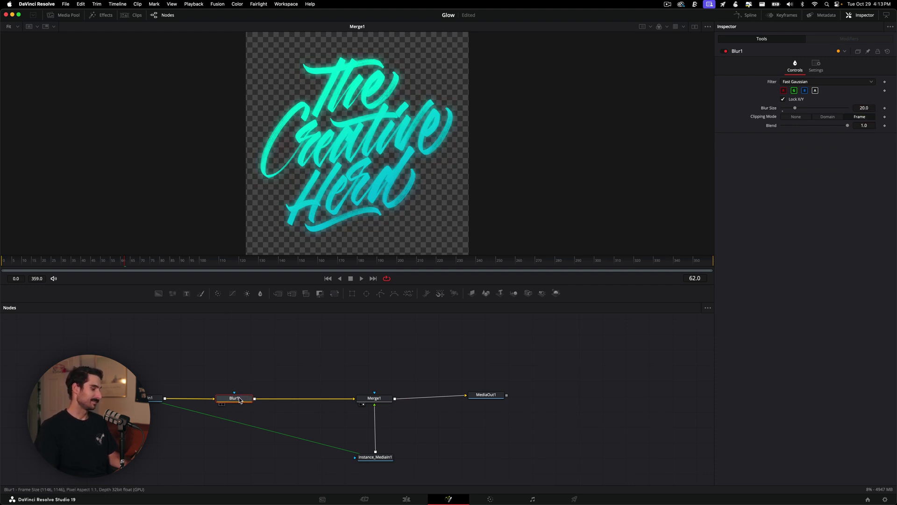
pyautogui.press('super')
# Step: Paste a linked Instance_Blur1 between Blur1 and Merge1
pyautogui.rightClick(261, 416)
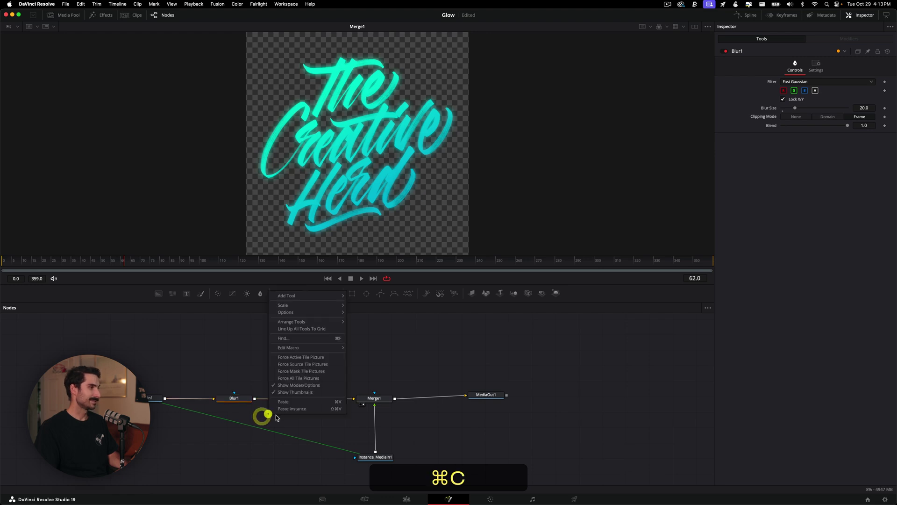
pyautogui.click(292, 406)
pyautogui.moveTo(269, 415); pyautogui.dragTo(310, 400)
pyautogui.moveTo(243, 383); pyautogui.dragTo(327, 399)
# Step: Show the viewer over a black background and raise Gaussian Blur strength to 0.77
pyautogui.rightClick(437, 239)
pyautogui.moveTo(464, 265)
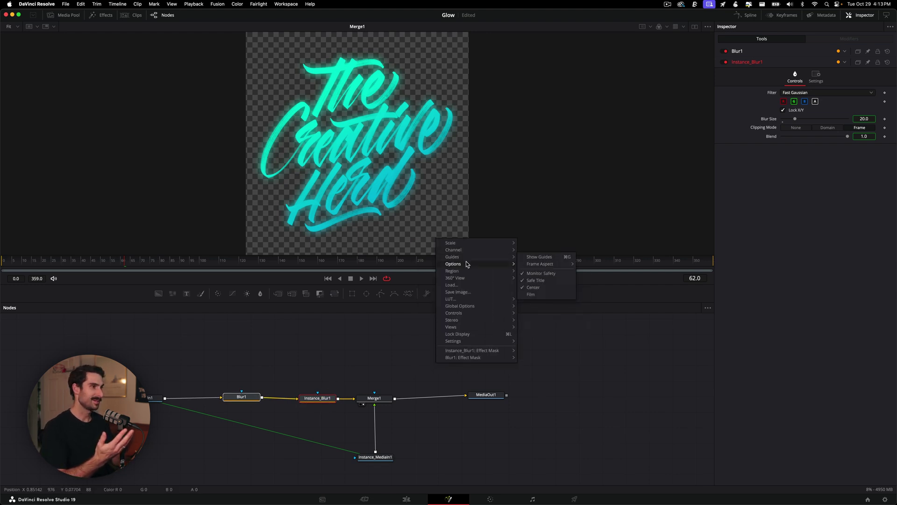
pyautogui.click(548, 263)
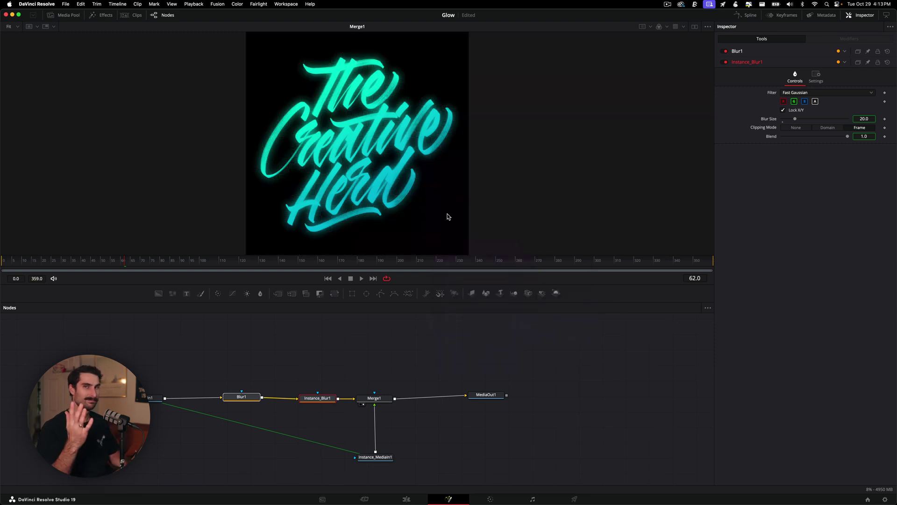
pyautogui.click(324, 398)
pyautogui.press('2')
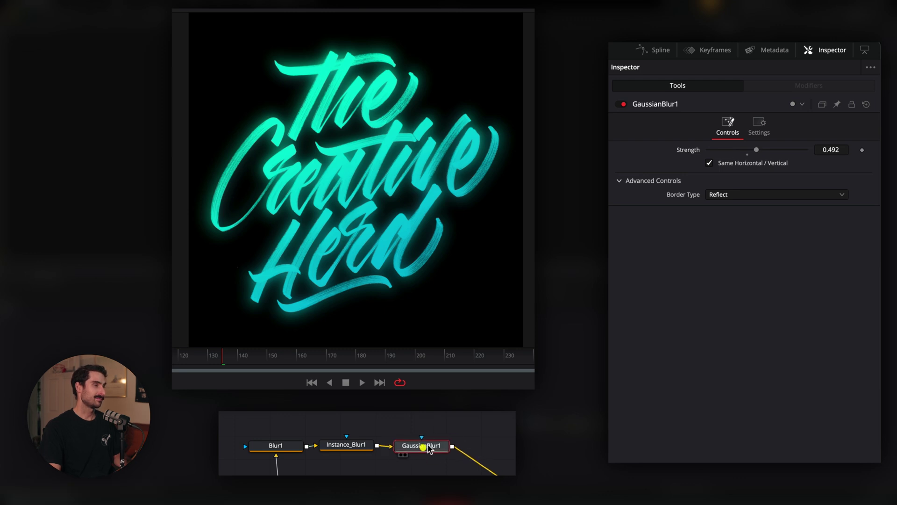
pyautogui.moveTo(758, 153); pyautogui.dragTo(778, 148)
# Step: Insert a Prism Blur node between MediaIn1 and Blur1 and view its result
pyautogui.press('2')
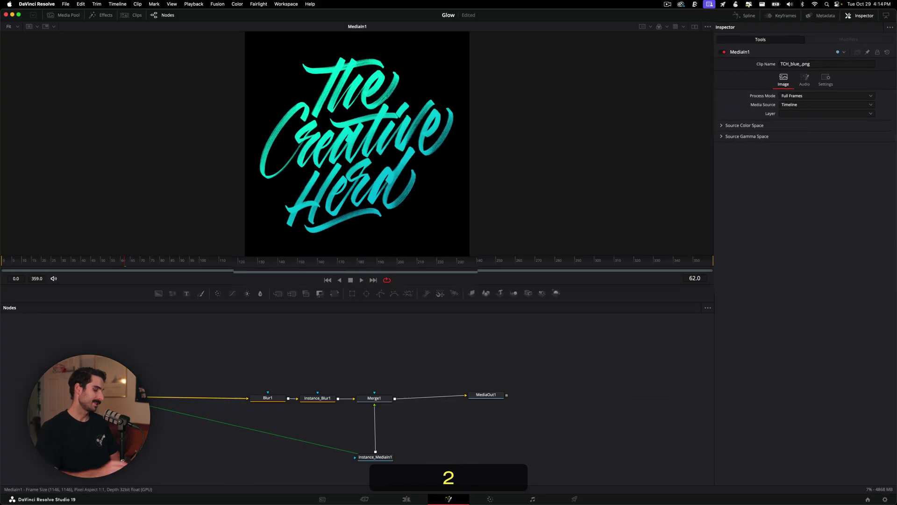
pyautogui.hotkey('shift', 'space')
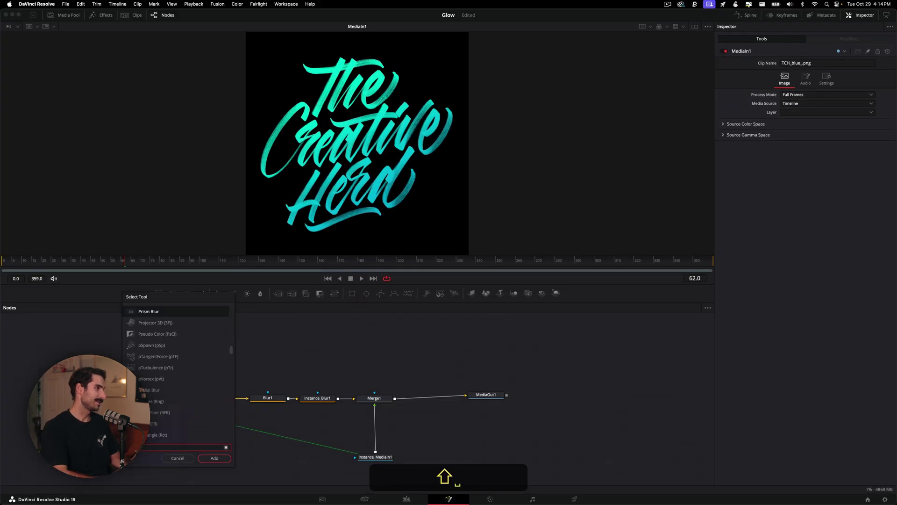
pyautogui.write('Pri')
pyautogui.press('Up')
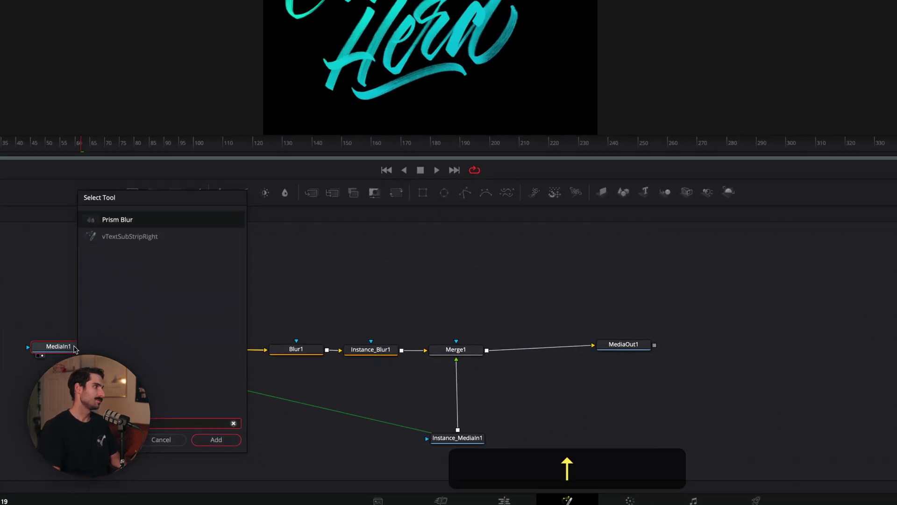
pyautogui.press('Return')
pyautogui.moveTo(140, 352); pyautogui.dragTo(224, 357)
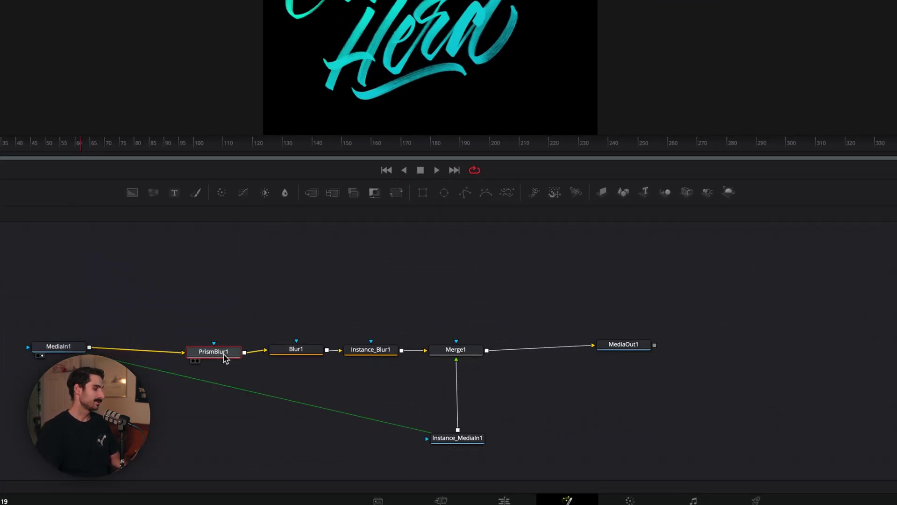
pyautogui.press('2')
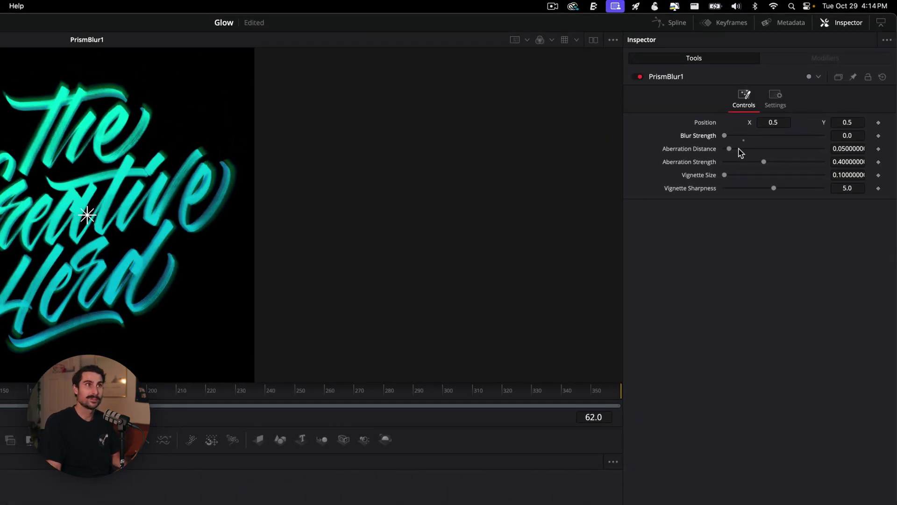
# Step: Raise PrismBlur1's aberration strength to 1.0 and toggle the node off and on to compare
pyautogui.moveTo(763, 161); pyautogui.dragTo(892, 173)
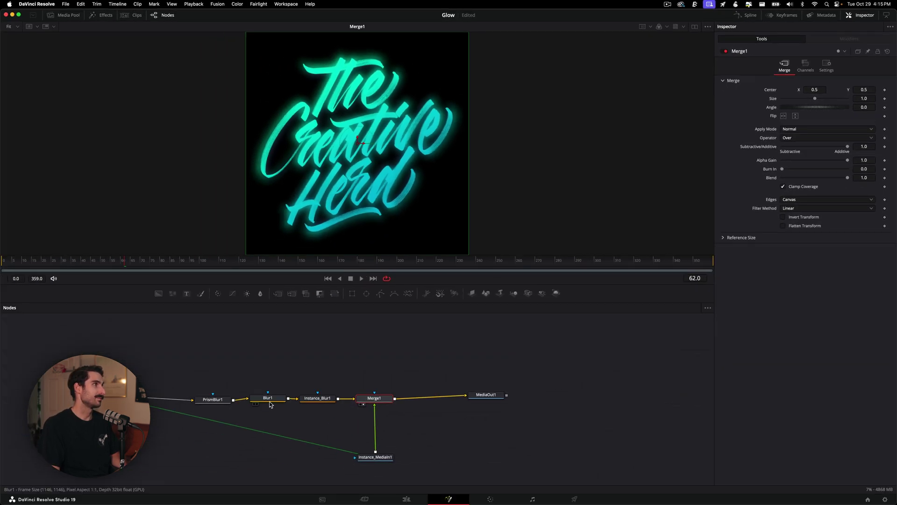
pyautogui.click(215, 399)
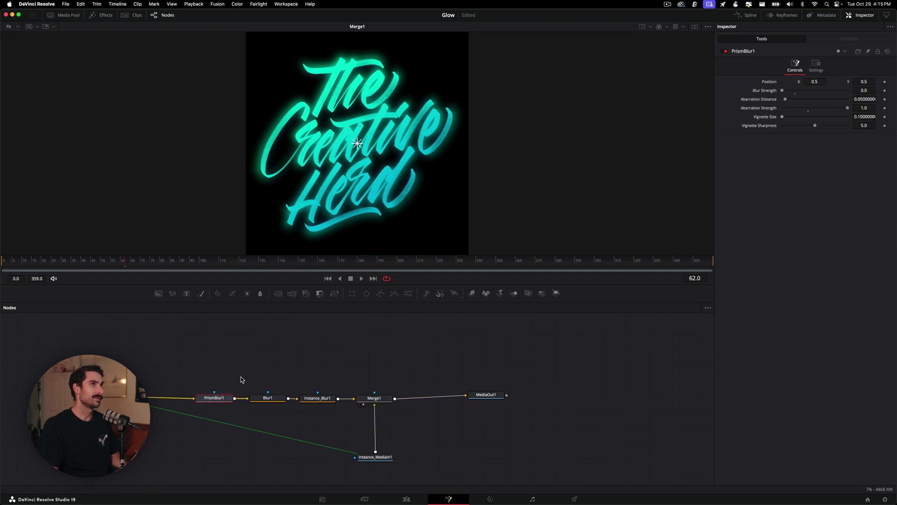
pyautogui.click(725, 52)
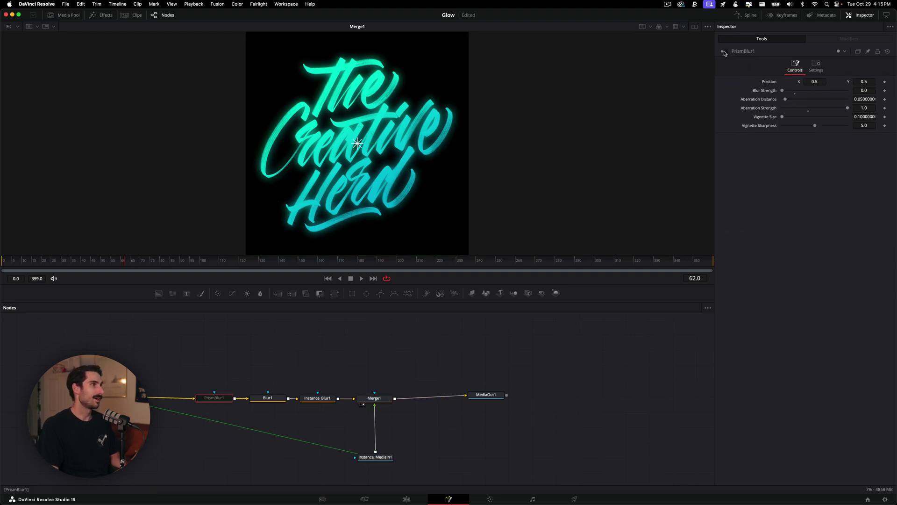
pyautogui.click(725, 52)
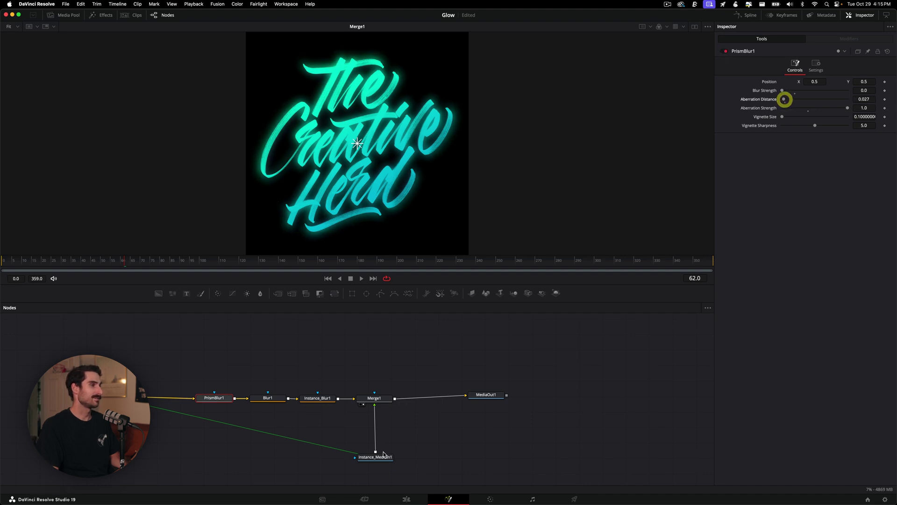
pyautogui.click(725, 52)
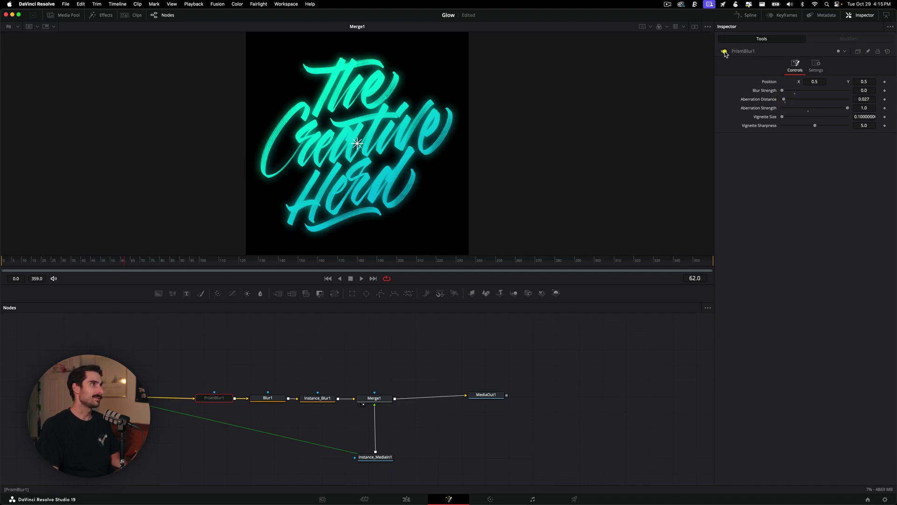
pyautogui.click(725, 52)
pyautogui.click(725, 51)
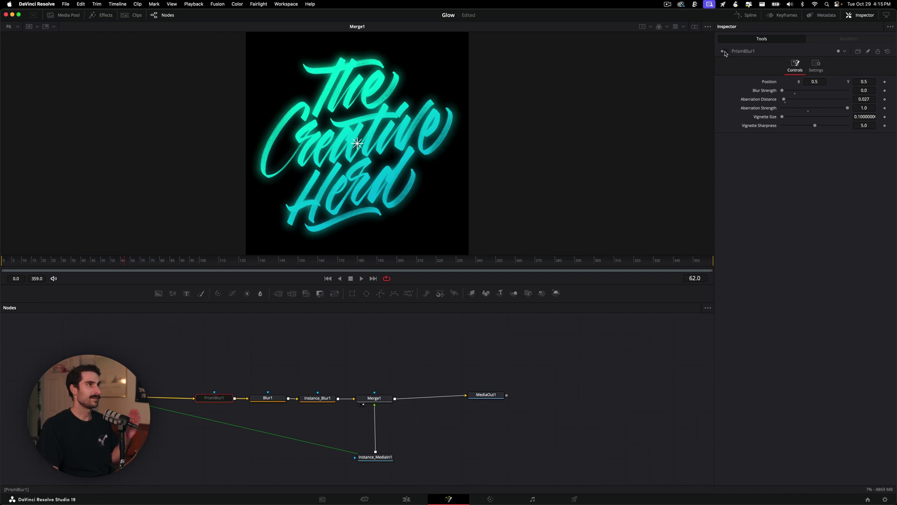
pyautogui.click(724, 52)
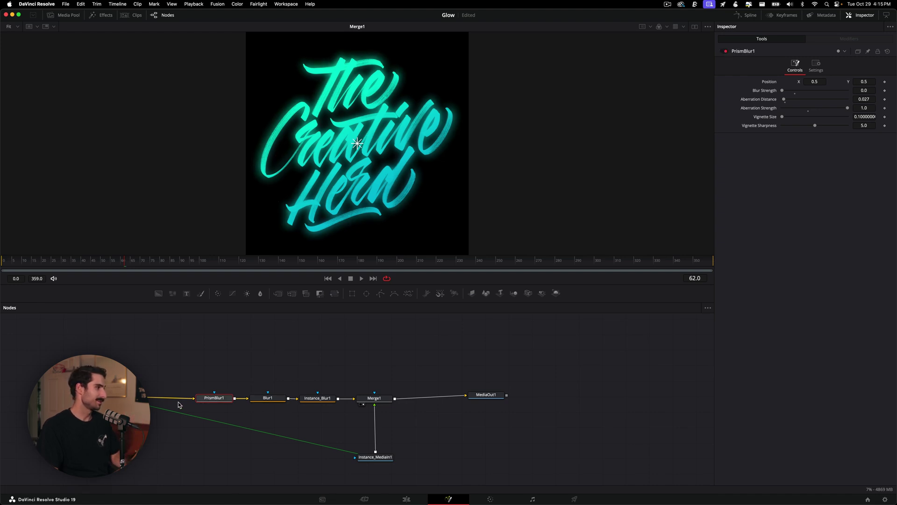
# Step: Spread the blur, merge and MediaOut1 nodes further right in the graph
pyautogui.click(138, 398)
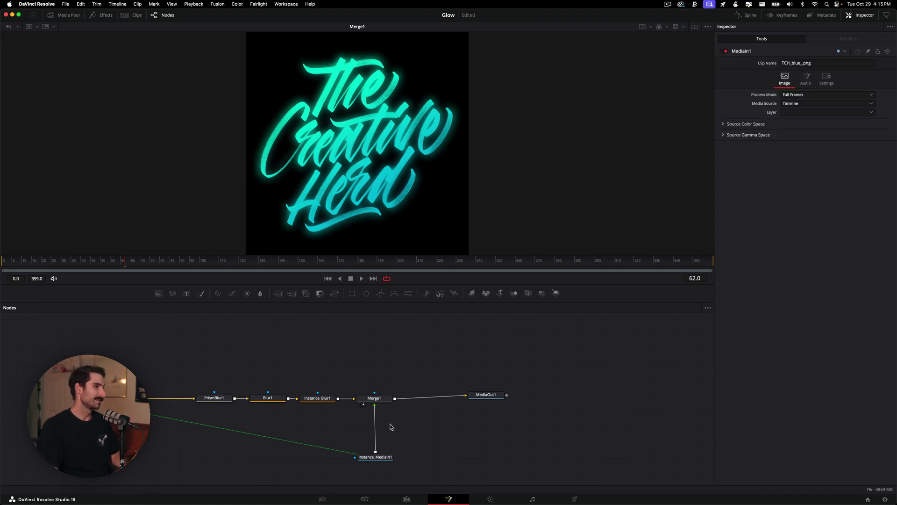
pyautogui.moveTo(382, 387); pyautogui.dragTo(251, 394)
pyautogui.moveTo(494, 394); pyautogui.dragTo(535, 394)
# Step: Add an ErodeDilate node after MediaIn1 with a Gaussian filter, test thinning, then zero it
pyautogui.click(138, 396)
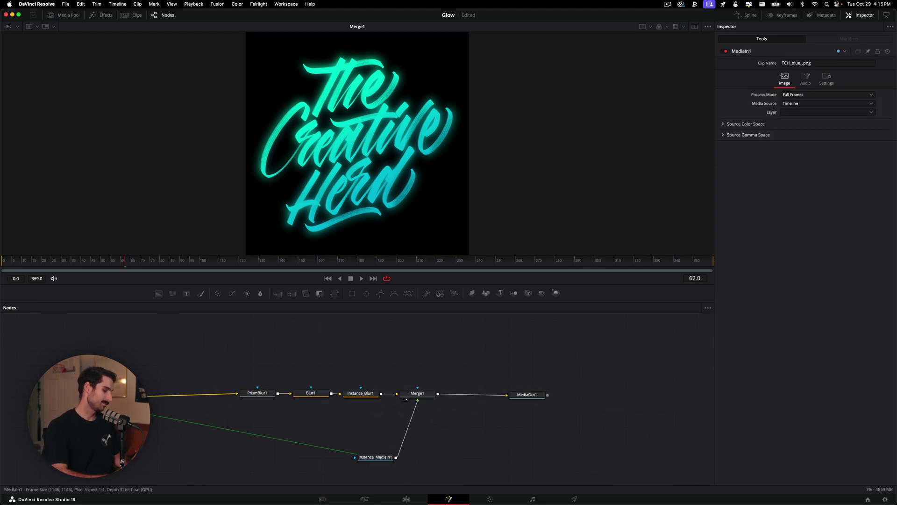
pyautogui.hotkey('shift', 'space')
pyautogui.write('erode')
pyautogui.press('Return')
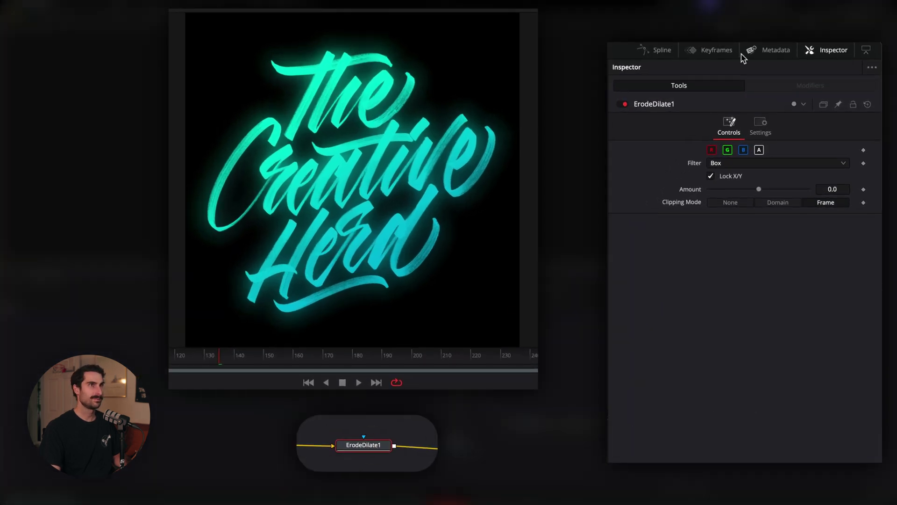
pyautogui.click(732, 166)
pyautogui.click(734, 203)
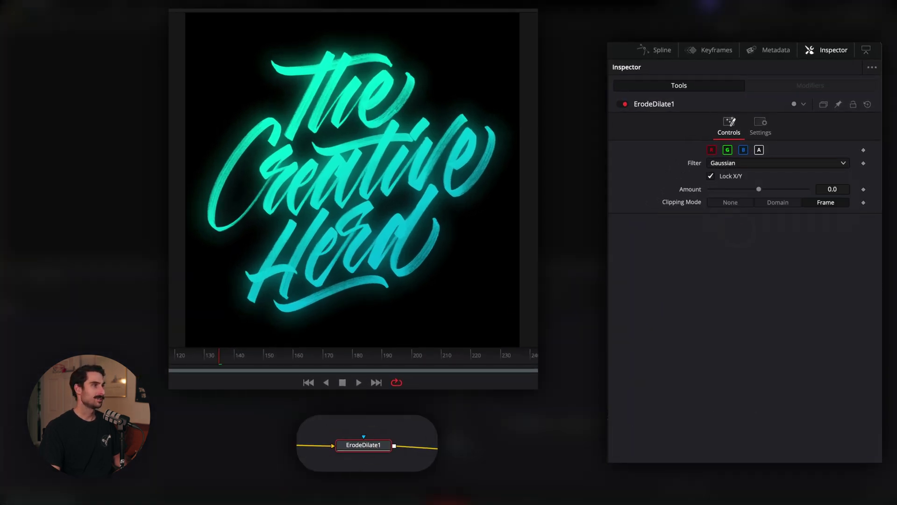
pyautogui.moveTo(759, 189); pyautogui.dragTo(716, 193)
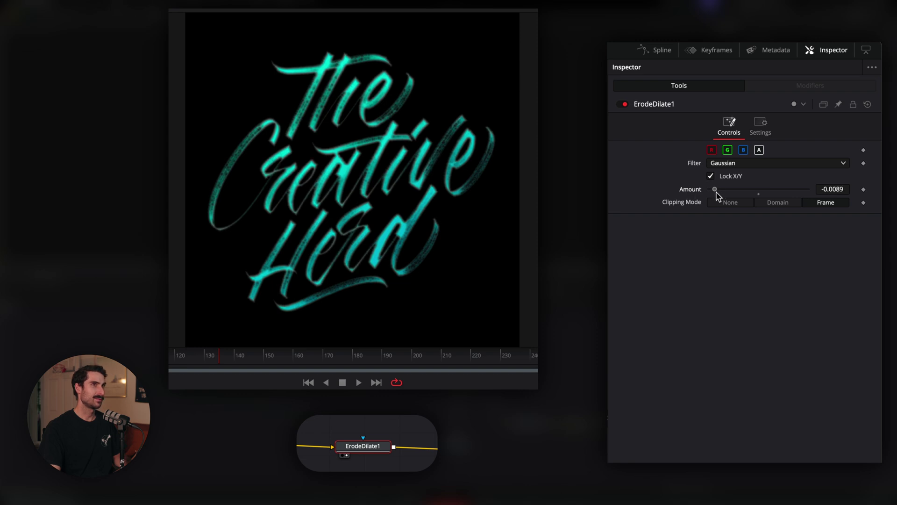
pyautogui.doubleClick(688, 196)
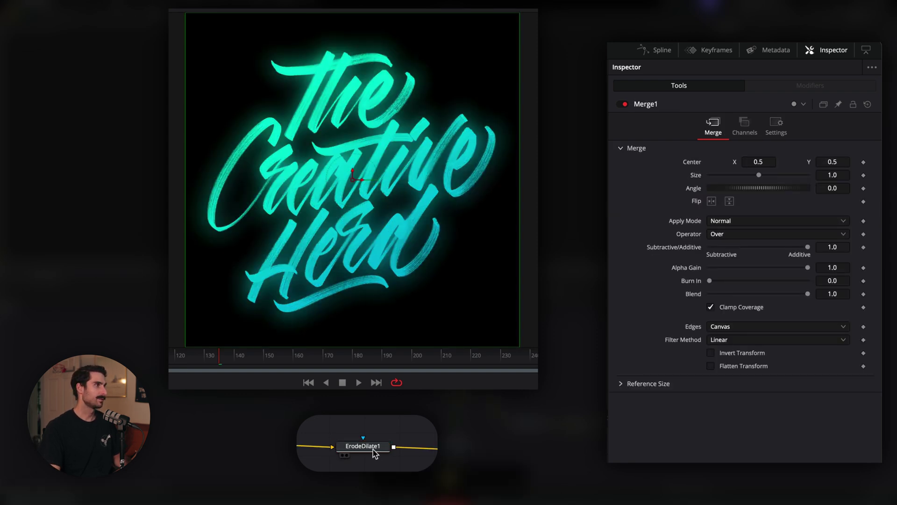
# Step: Preview thicker and thinner lettering with ErodeDilate1's amount, leaving it reset to 0
pyautogui.click(374, 450)
pyautogui.moveTo(758, 190); pyautogui.dragTo(805, 191)
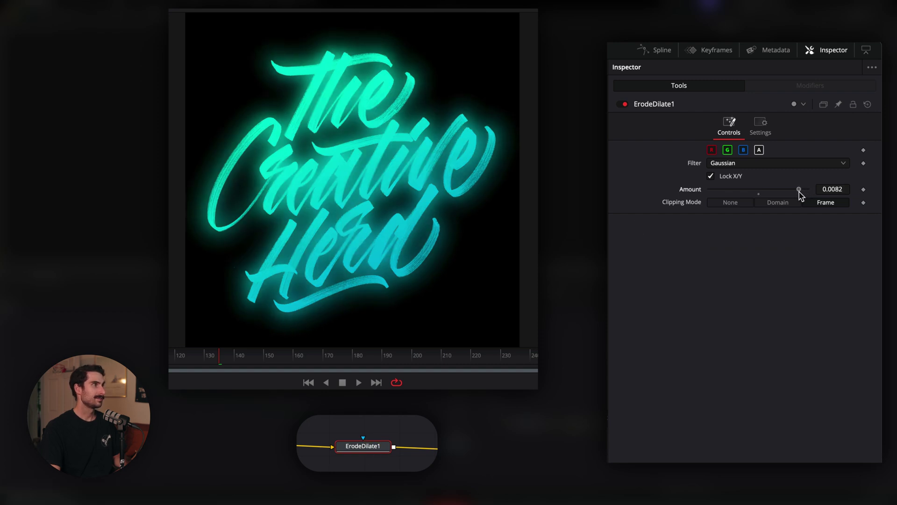
pyautogui.moveTo(799, 191); pyautogui.dragTo(730, 194)
pyautogui.doubleClick(698, 191)
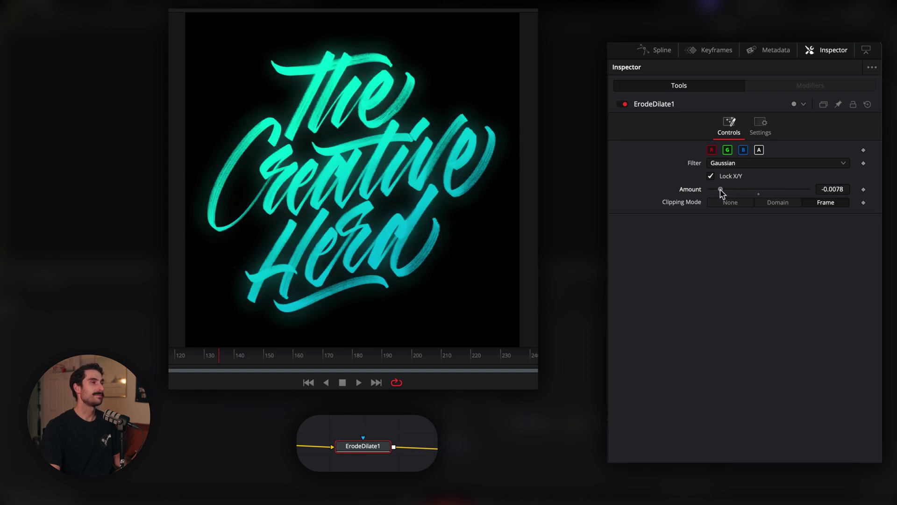
pyautogui.moveTo(732, 190); pyautogui.dragTo(800, 188)
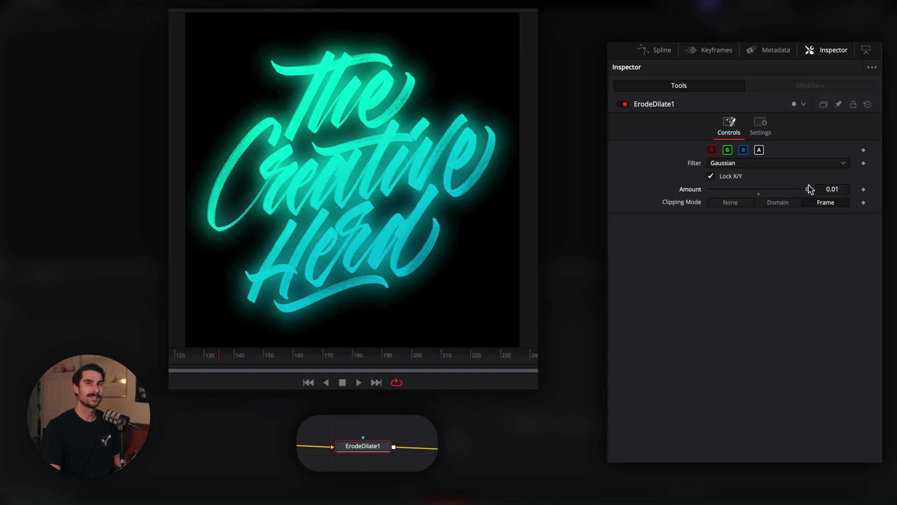
pyautogui.moveTo(810, 189); pyautogui.dragTo(788, 188)
pyautogui.doubleClick(701, 189)
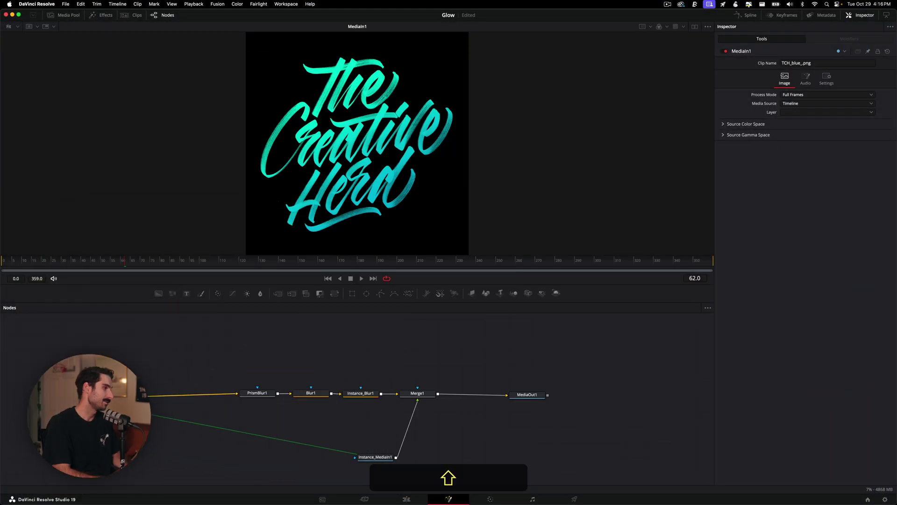
# Step: Add a Color Generator after MediaIn1 set to the dark red Cayenne colour
pyautogui.write('o')
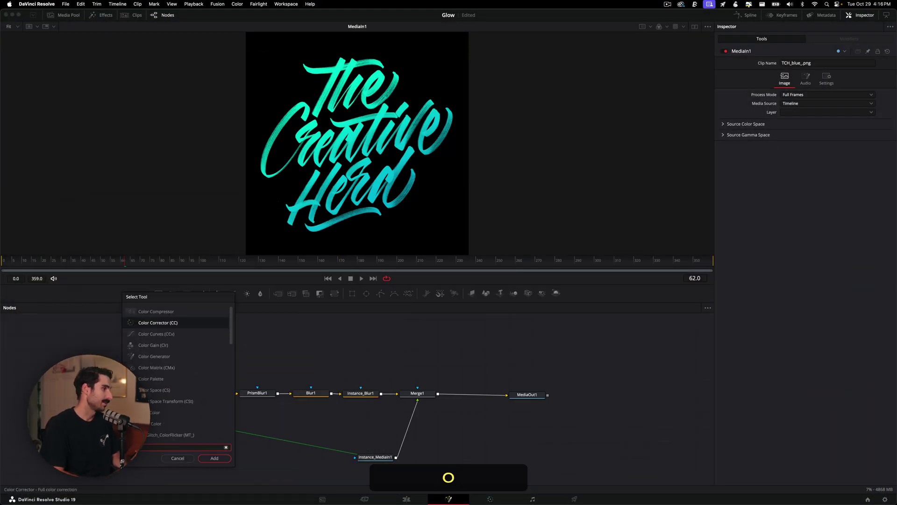
pyautogui.press('Up')
pyautogui.press('Down')
pyautogui.press('Down')
pyautogui.press('Down')
pyautogui.press('Down')
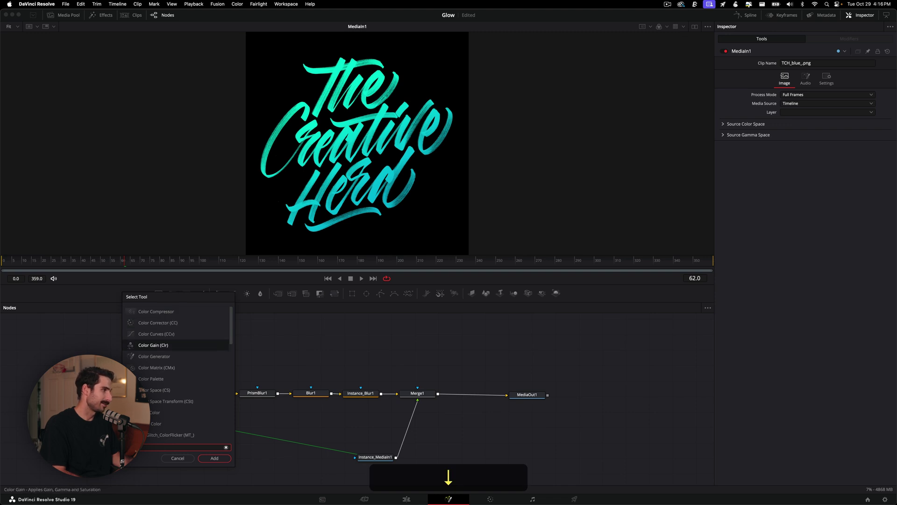
pyautogui.press('Return')
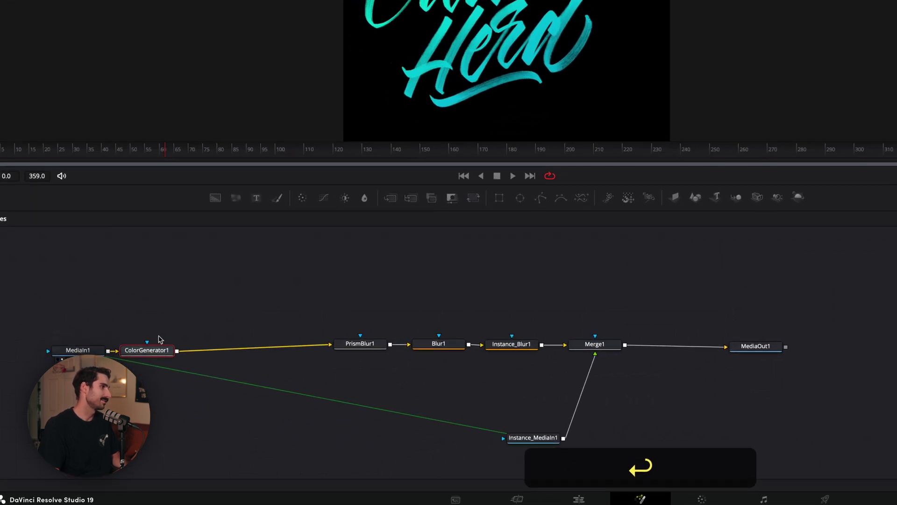
pyautogui.click(127, 389)
pyautogui.press('2')
pyautogui.click(837, 55)
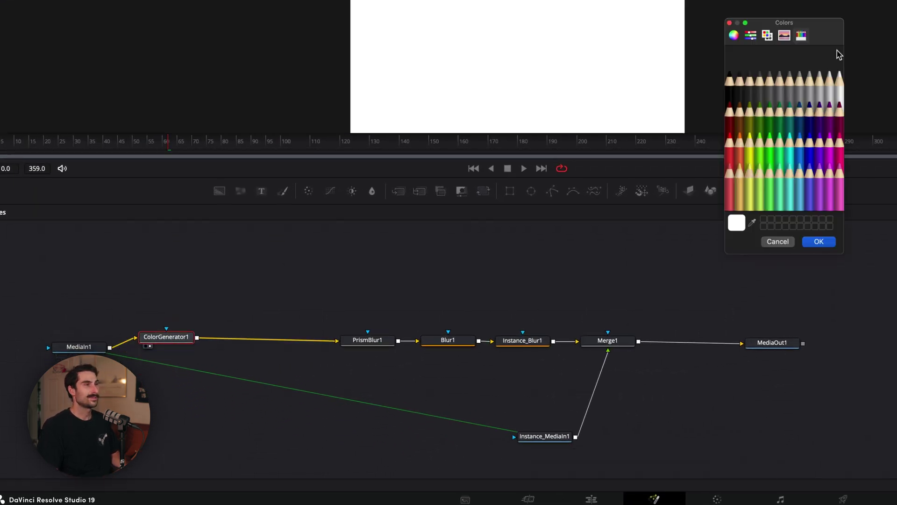
pyautogui.click(728, 125)
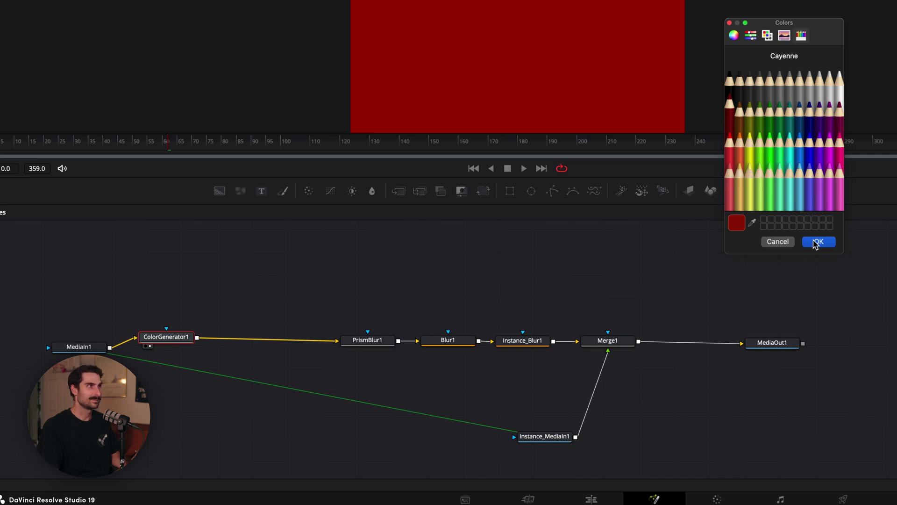
pyautogui.click(816, 242)
pyautogui.moveTo(178, 338); pyautogui.dragTo(181, 331)
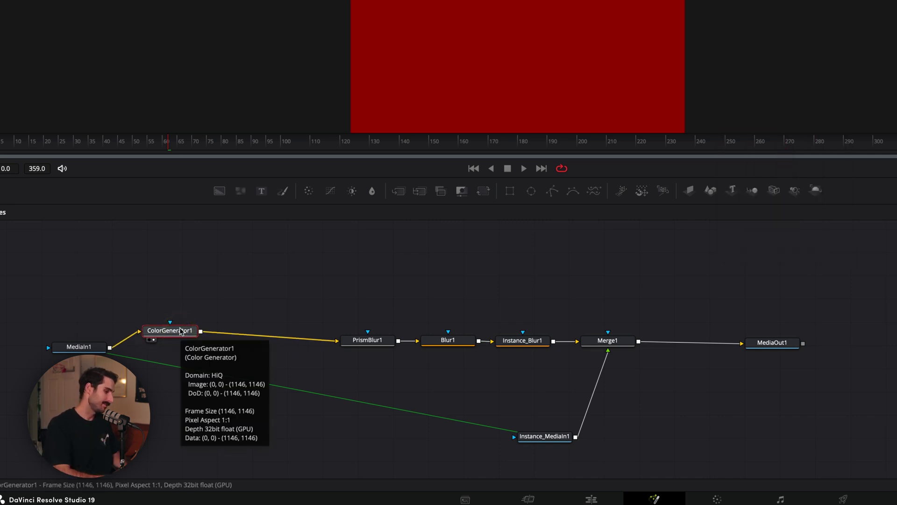
# Step: Add an Alpha Multiply node to the chain with the 'mul' tool search
pyautogui.hotkey('shift', 'space')
pyautogui.write('mul')
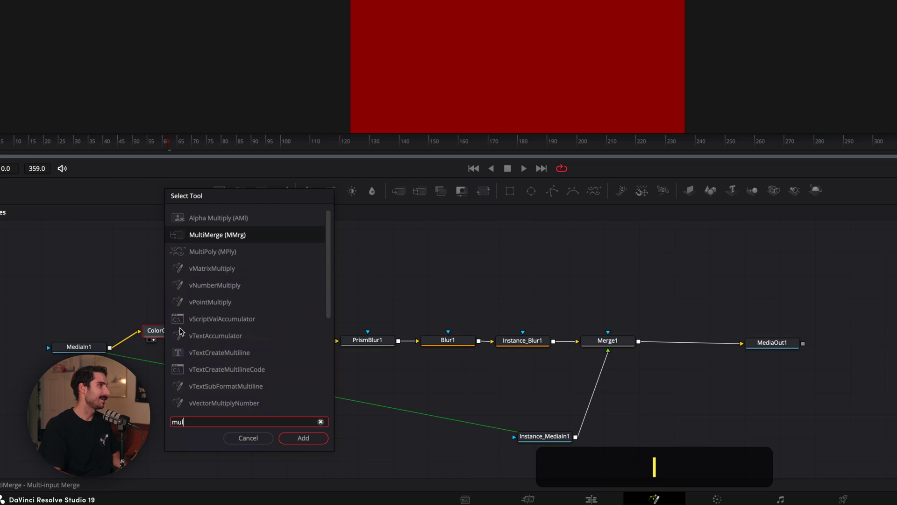
pyautogui.press('Up')
pyautogui.press('Return')
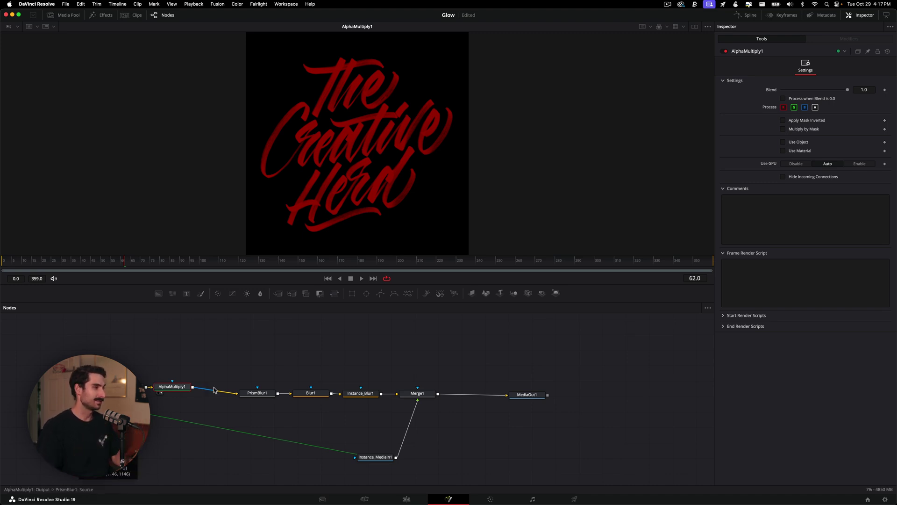
# Step: Move Instance_MediaIn1 under Merge1 and compare it with the original MediaIn1
pyautogui.click(122, 401)
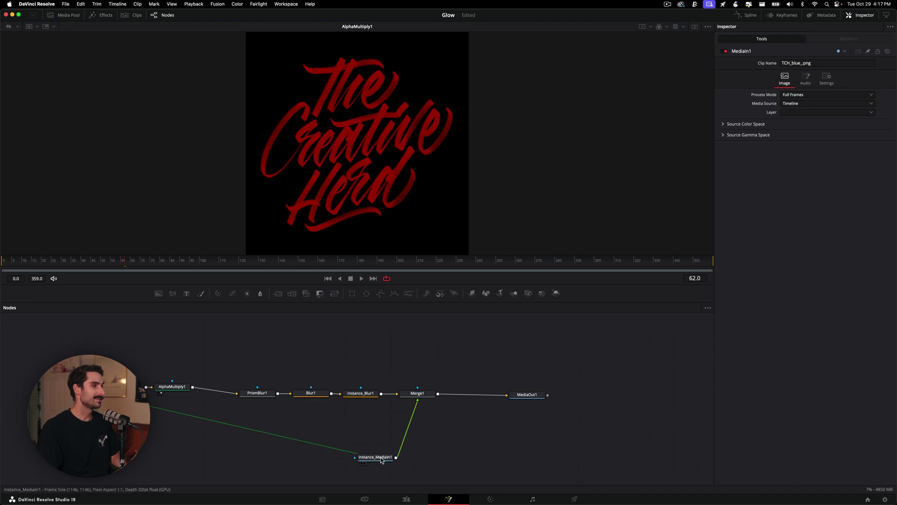
pyautogui.moveTo(381, 460); pyautogui.dragTo(425, 459)
pyautogui.click(425, 459)
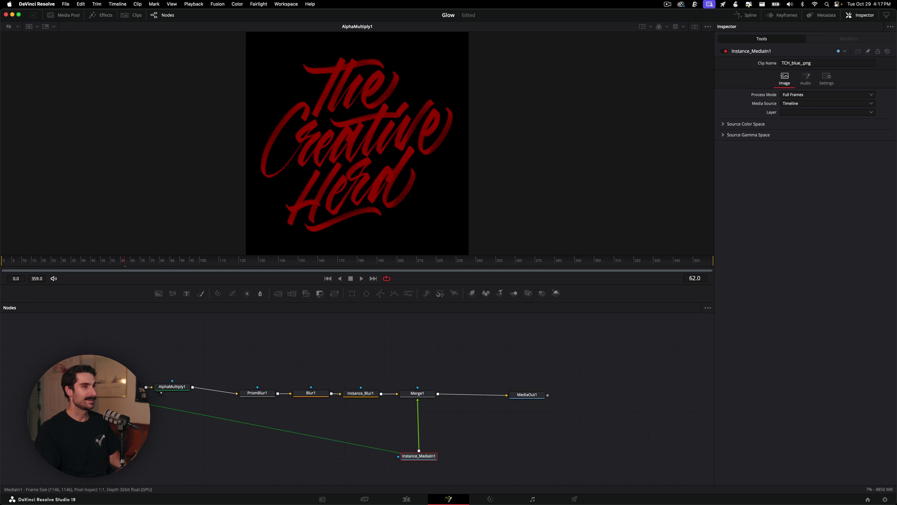
pyautogui.click(148, 366)
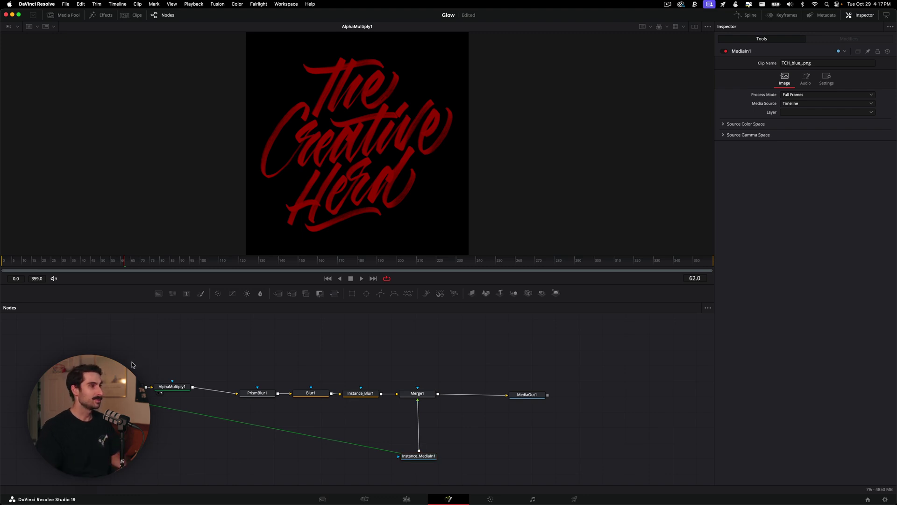
pyautogui.click(429, 456)
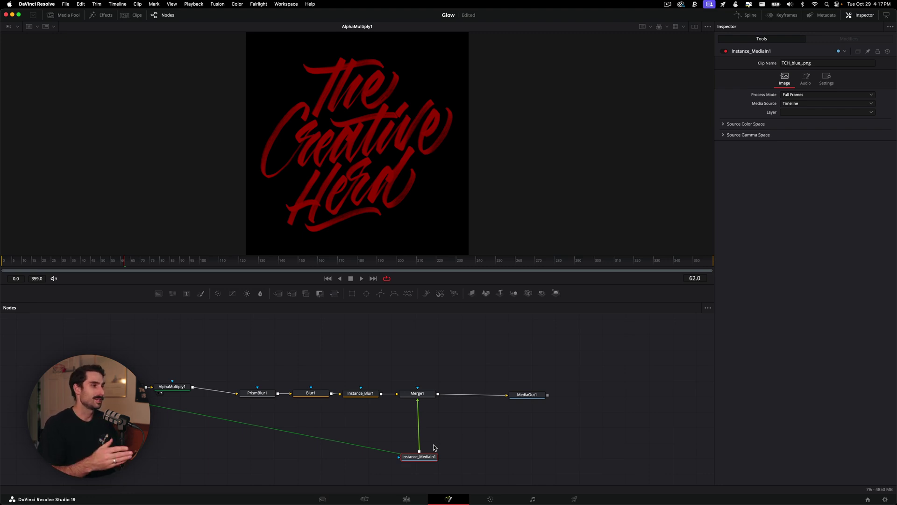
# Step: View MediaOut1's composite in the viewer, then select ColorGenerator1 to check its red
pyautogui.click(526, 394)
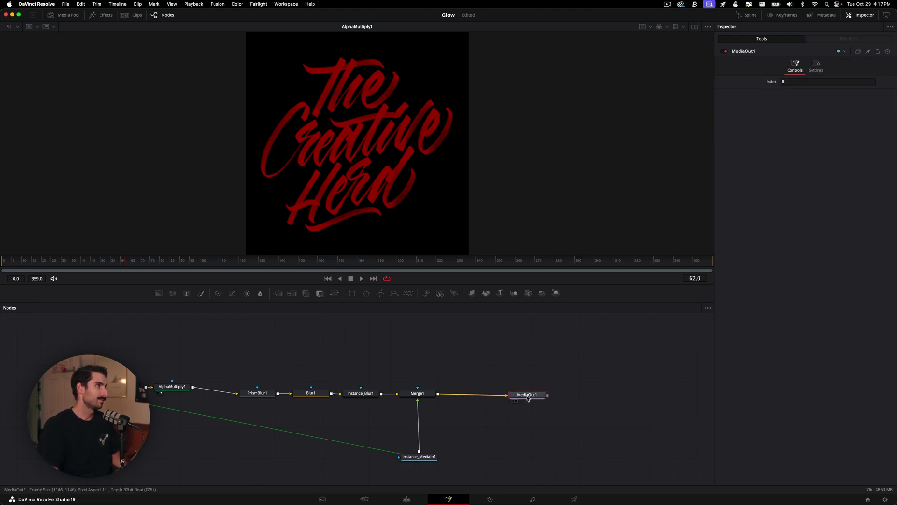
pyautogui.press('2')
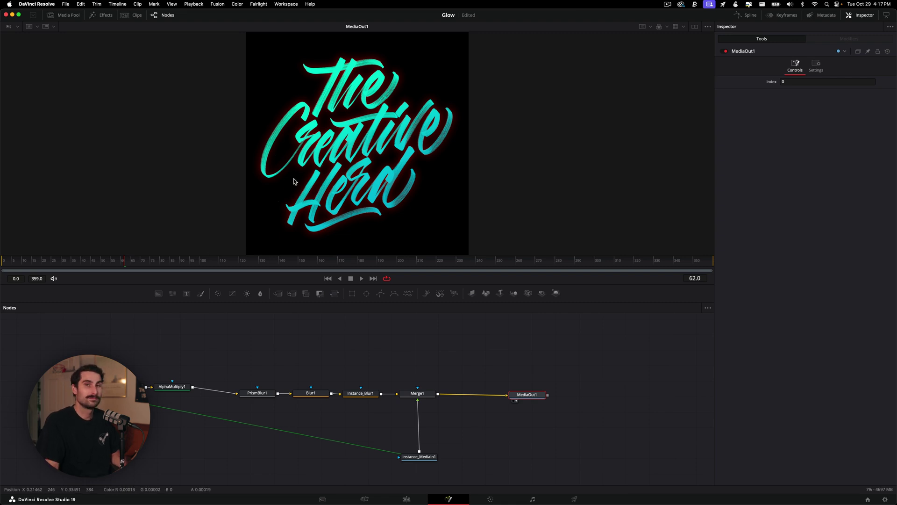
pyautogui.moveTo(172, 386); pyautogui.dragTo(200, 393)
pyautogui.click(158, 392)
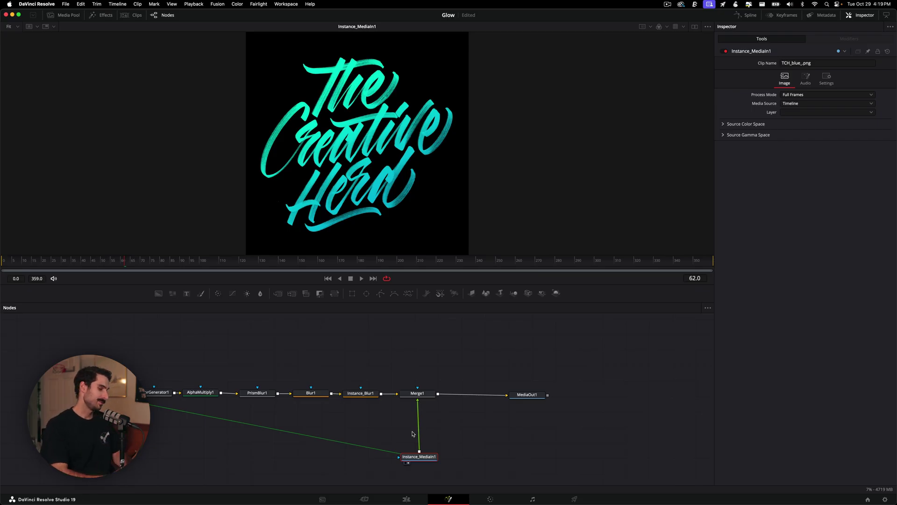
pyautogui.hotkey('shift', 'h')
pyautogui.write('hala')
pyautogui.press('Return')
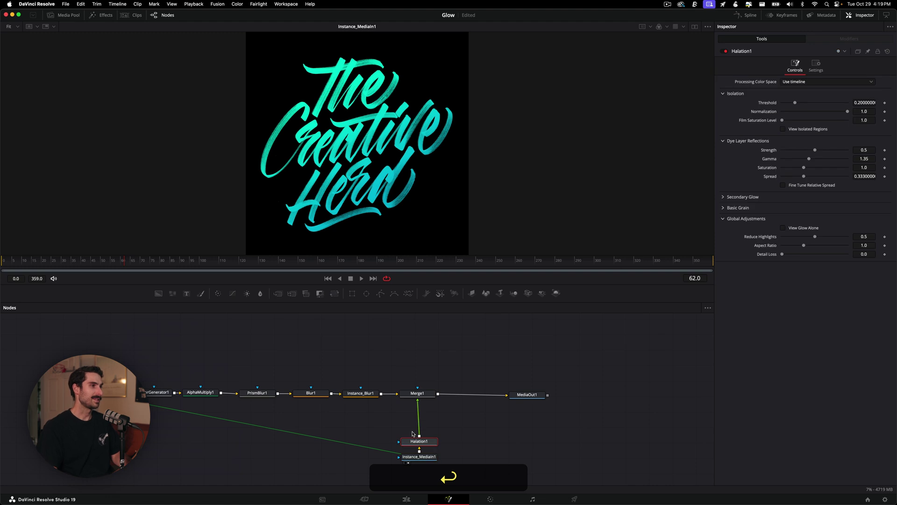
pyautogui.moveTo(414, 441); pyautogui.dragTo(412, 435)
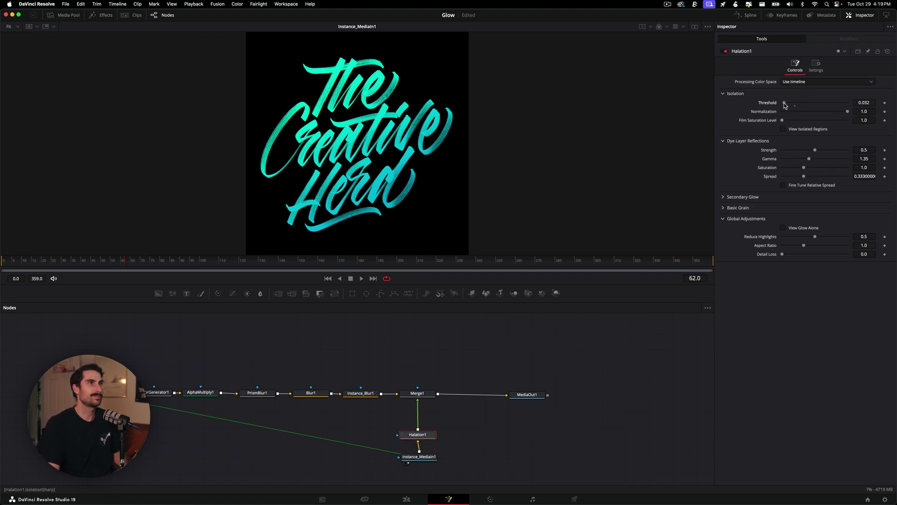
pyautogui.press('2')
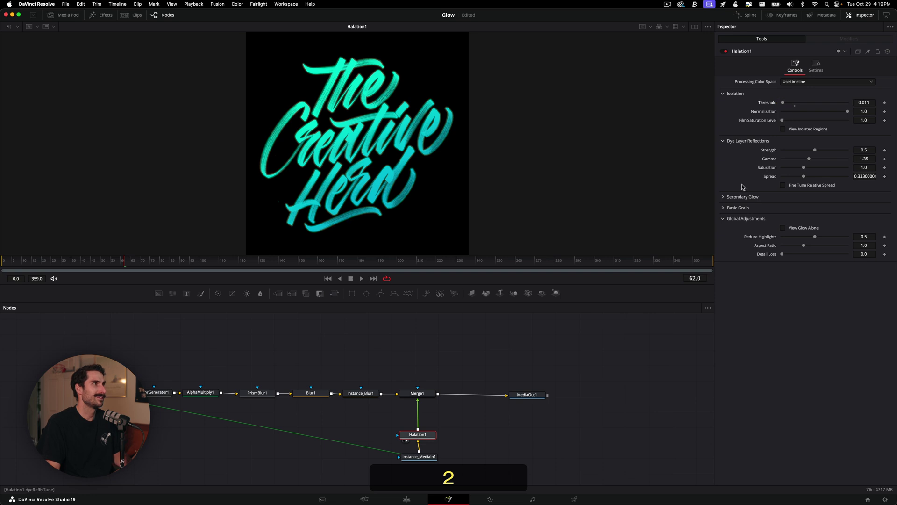
pyautogui.click(748, 107)
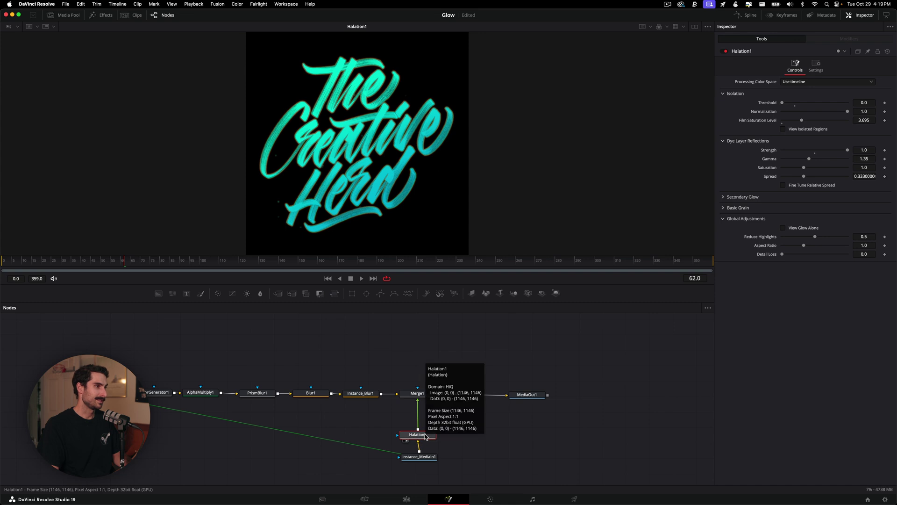
pyautogui.press('BackSpace')
pyautogui.click(417, 394)
# Step: Insert a Grain node before MediaOut1 and preview the grainy glow
pyautogui.moveTo(519, 402); pyautogui.dragTo(539, 400)
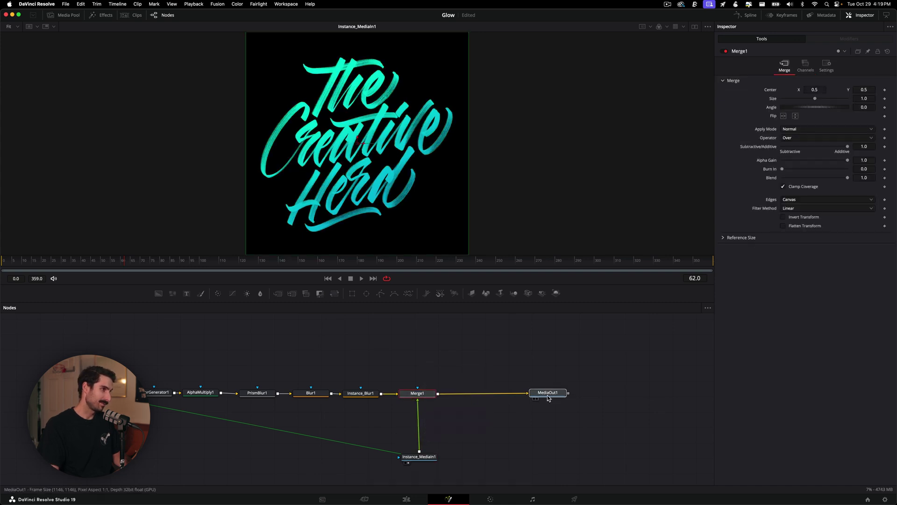
pyautogui.hotkey('shift', 'space')
pyautogui.write('grai')
pyautogui.press('Return')
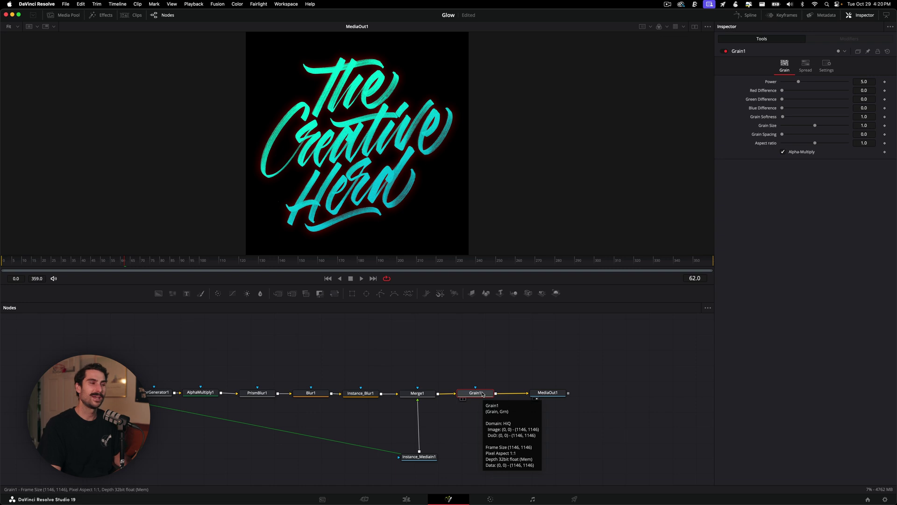
pyautogui.press('2')
pyautogui.moveTo(482, 395); pyautogui.dragTo(479, 396)
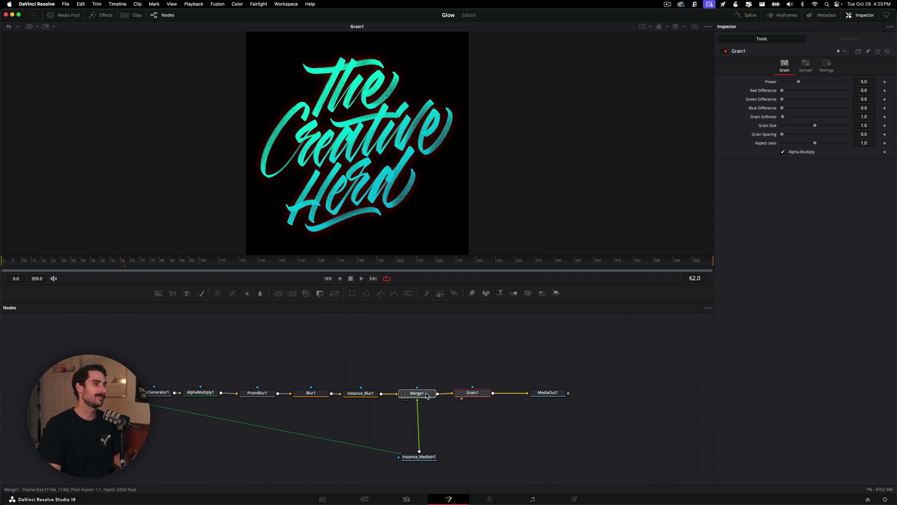
pyautogui.press('2')
pyautogui.click(158, 393)
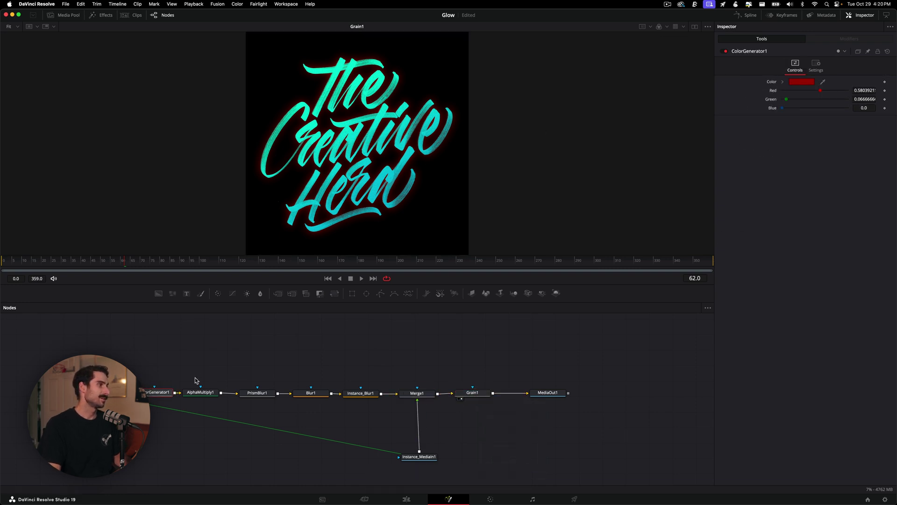
pyautogui.hotkey('ctrl', 'z')
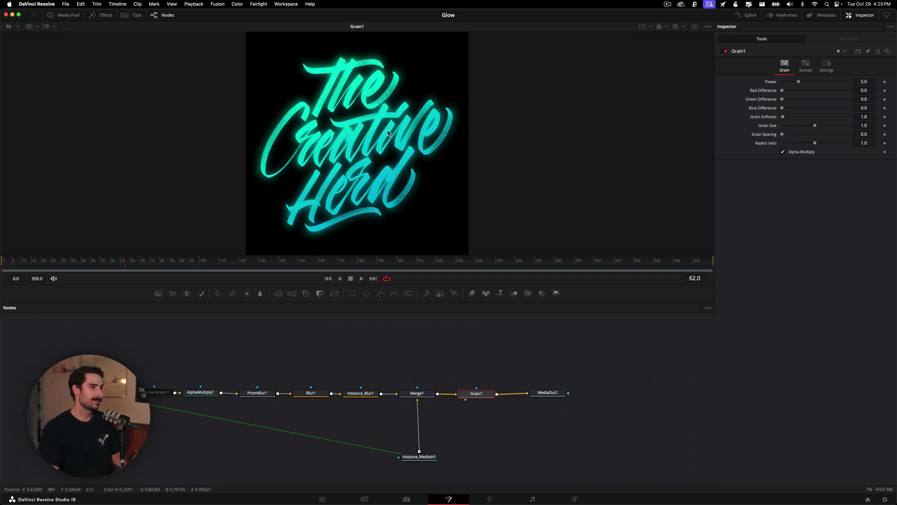
# Step: Insert a Blur node after Merge1, ahead of the grain
pyautogui.click(427, 393)
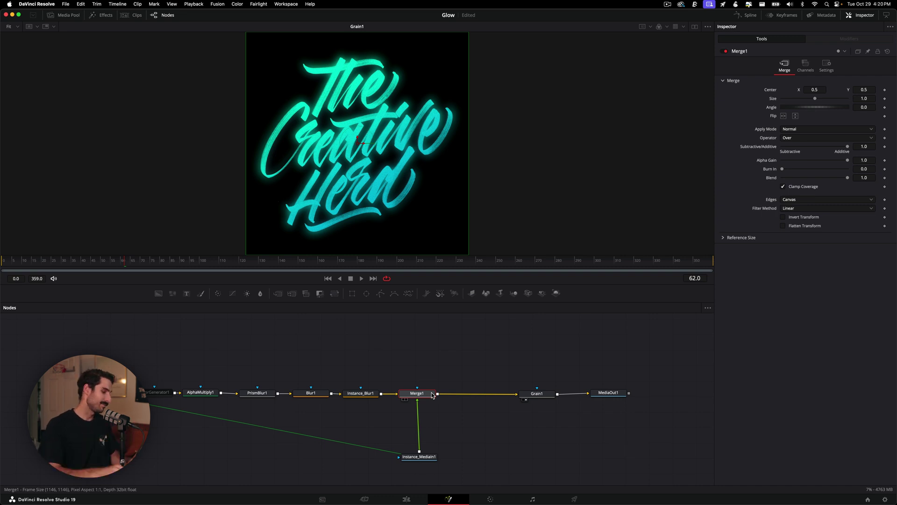
pyautogui.hotkey('shift', 'space')
pyautogui.write('b')
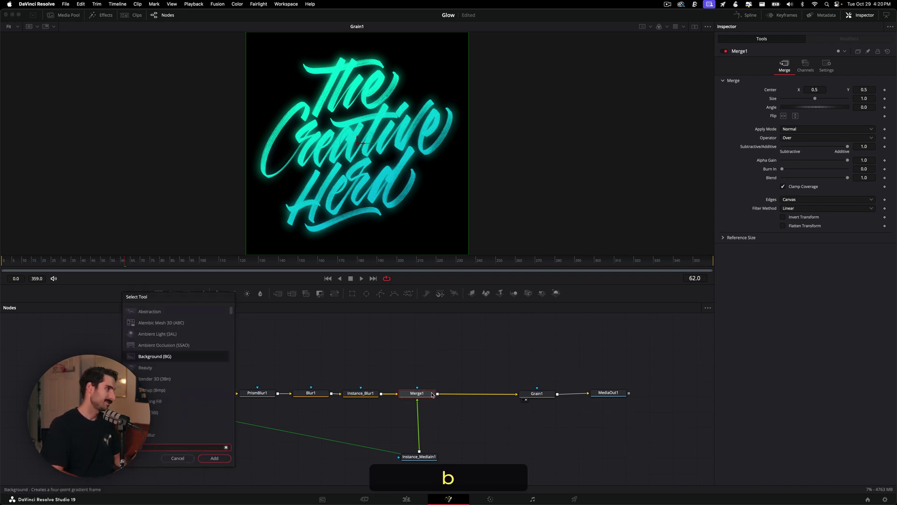
pyautogui.write('u')
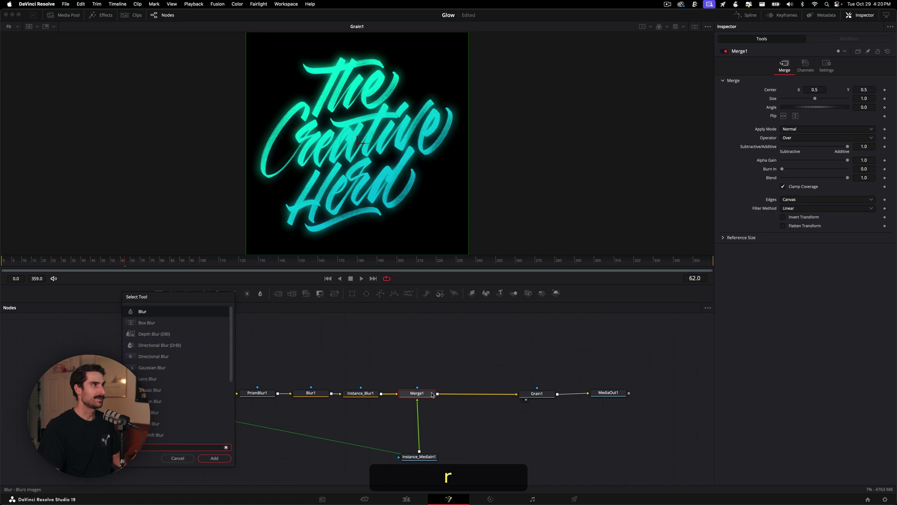
pyautogui.press('Return')
pyautogui.moveTo(439, 384); pyautogui.dragTo(515, 403)
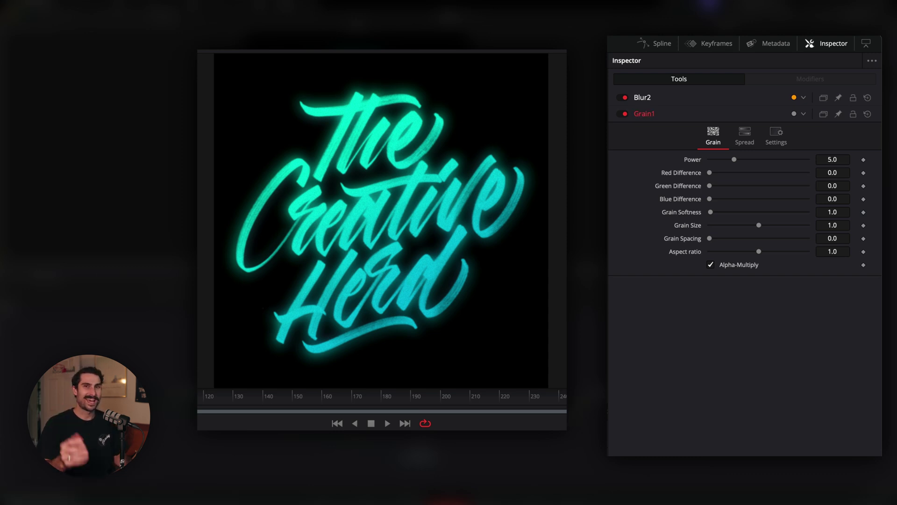
# Step: Toggle Blur2 and Grain1 off and back on to compare their effect
pyautogui.click(625, 98)
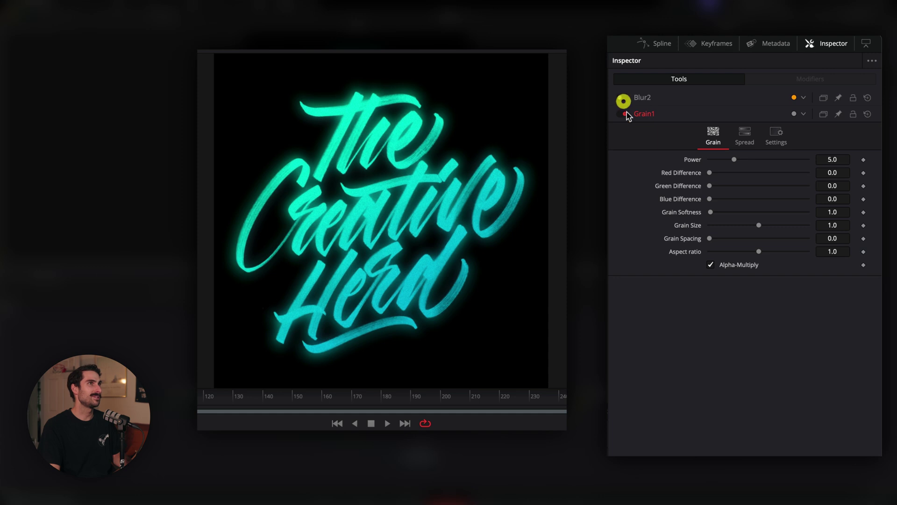
pyautogui.click(625, 114)
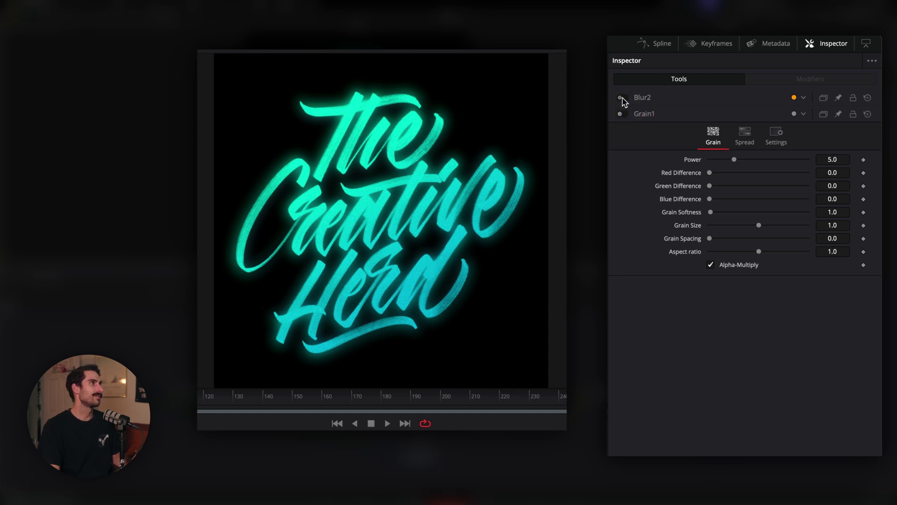
pyautogui.click(624, 99)
pyautogui.click(620, 114)
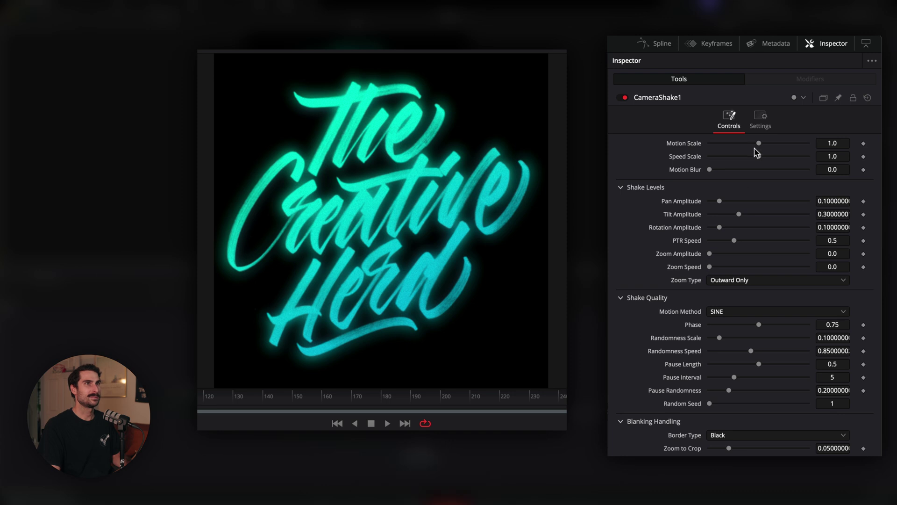
# Step: Set CameraShake1's Speed Scale to 0 and Motion Scale to 2, then play it back
pyautogui.moveTo(757, 153); pyautogui.dragTo(665, 161)
pyautogui.moveTo(725, 164); pyautogui.dragTo(690, 158)
pyautogui.click(836, 143)
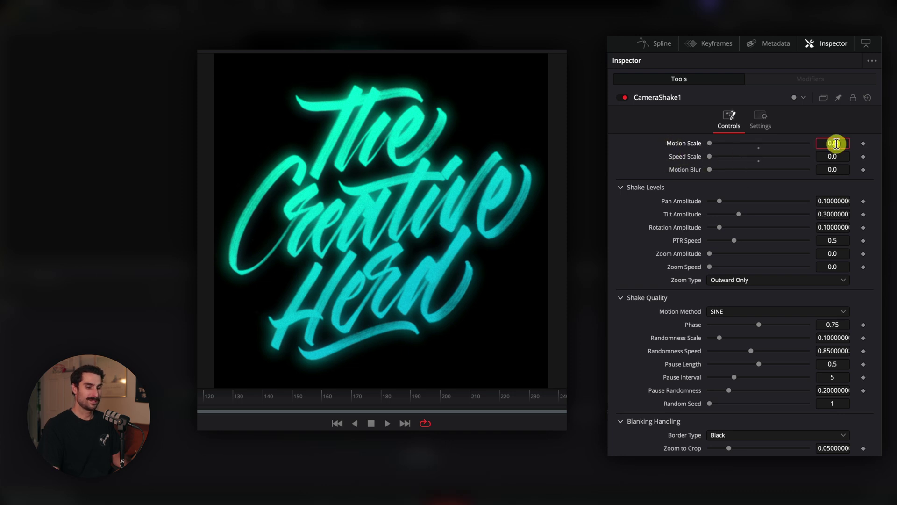
pyautogui.write('2')
pyautogui.press('Return')
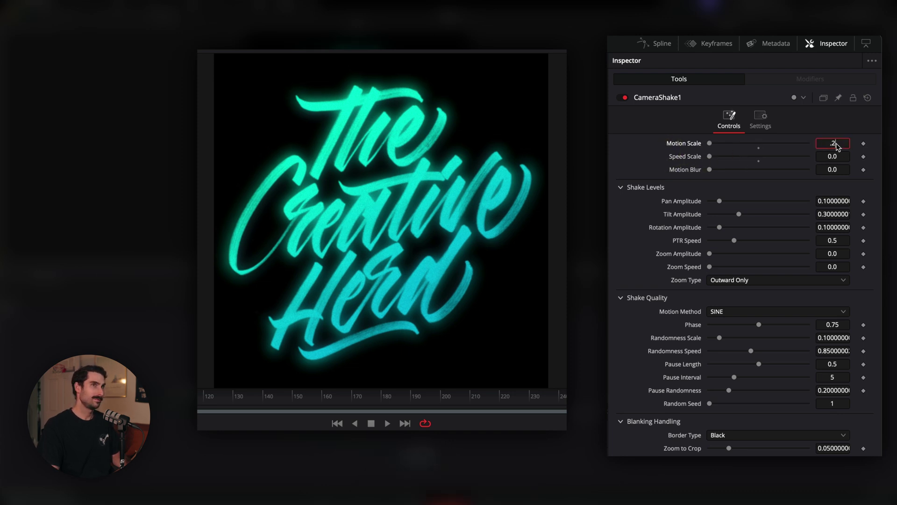
pyautogui.press('space')
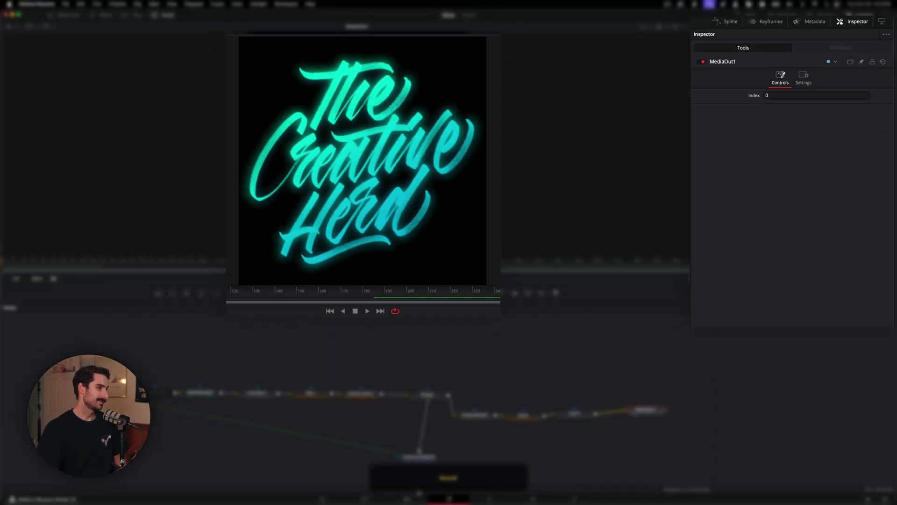
# Step: Stop playback and select ErodeDilate1 to confirm its amount is 0.0
pyautogui.press('space')
pyautogui.click(279, 377)
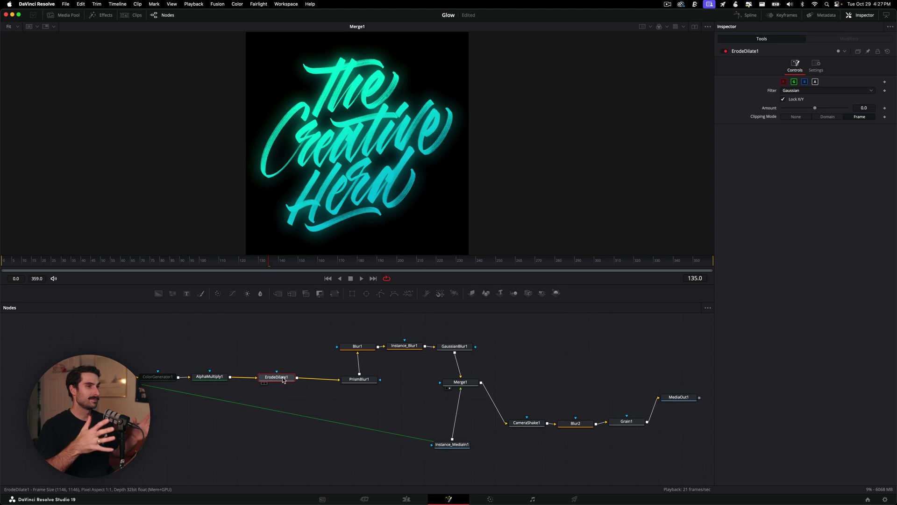